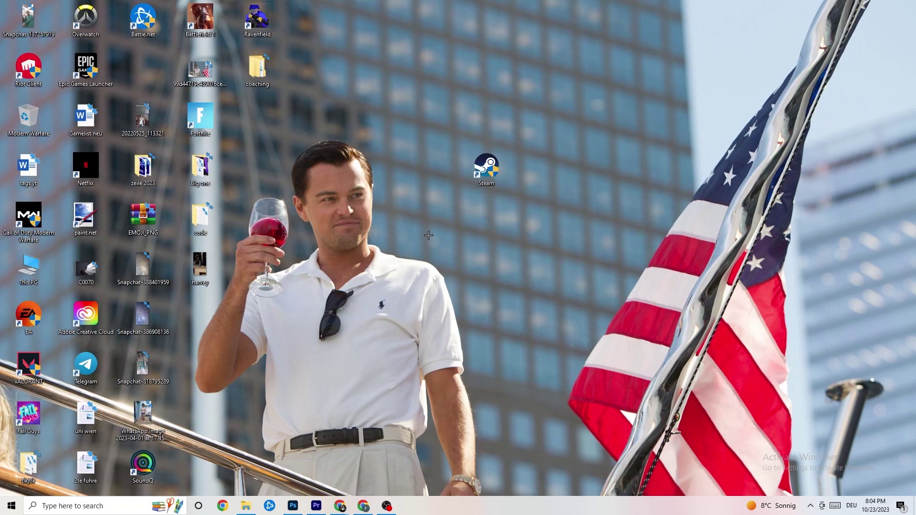
Open the compatibility settings in the properties of the Steam desktop shortcut
{"action": "mouse_move", "coordinate": [483, 178]}
{"action": "left_mouse_down"}
{"action": "mouse_move", "coordinate": [384, 191]}
{"action": "mouse_move", "coordinate": [375, 178]}
{"action": "left_mouse_up"}
{"action": "mouse_move", "coordinate": [482, 164]}
{"action": "left_mouse_down"}
{"action": "mouse_move", "coordinate": [419, 181]}
{"action": "mouse_move", "coordinate": [370, 157]}
{"action": "mouse_move", "coordinate": [427, 207]}
{"action": "left_mouse_up"}
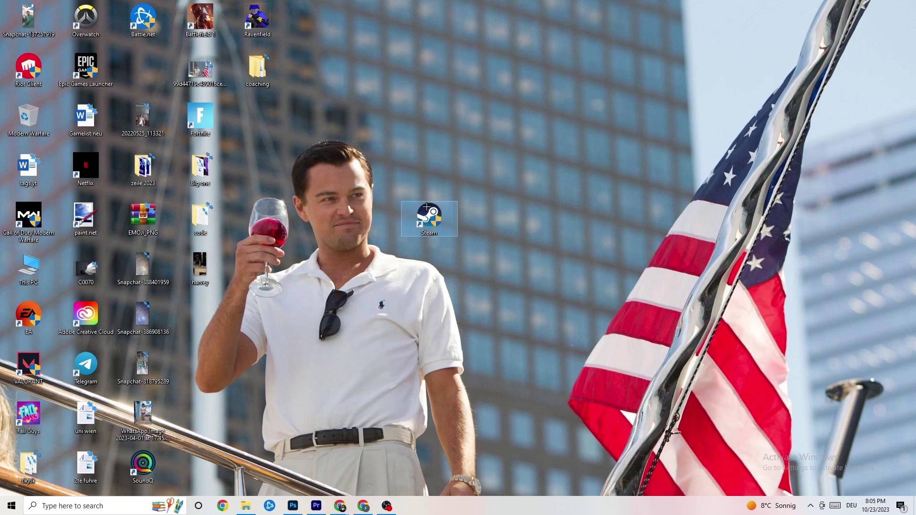
{"action": "right_click", "coordinate": [432, 221]}
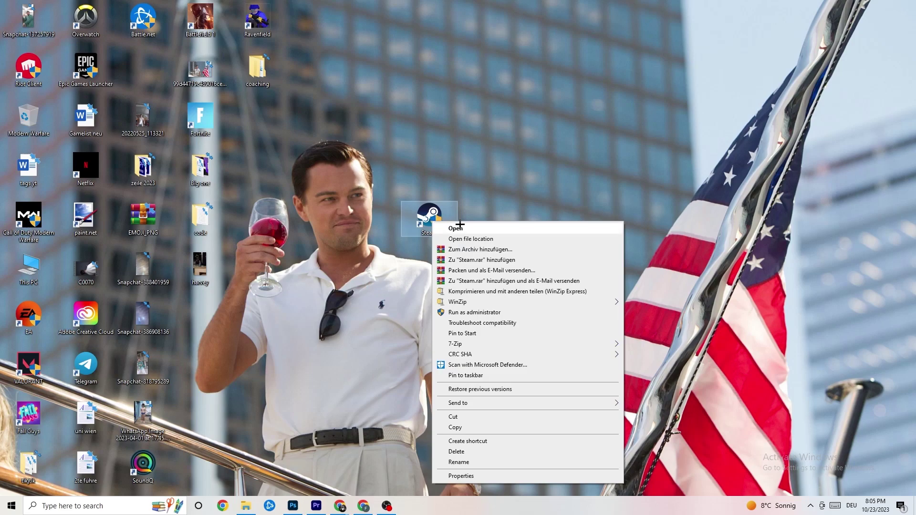
{"action": "left_click", "coordinate": [489, 475]}
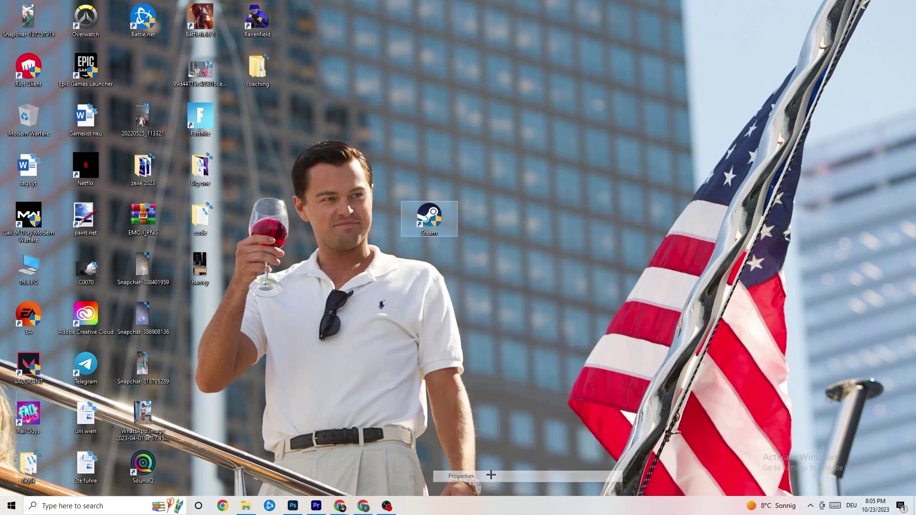
{"action": "left_click_drag", "start_coordinate": [503, 229], "coordinate": [430, 127]}
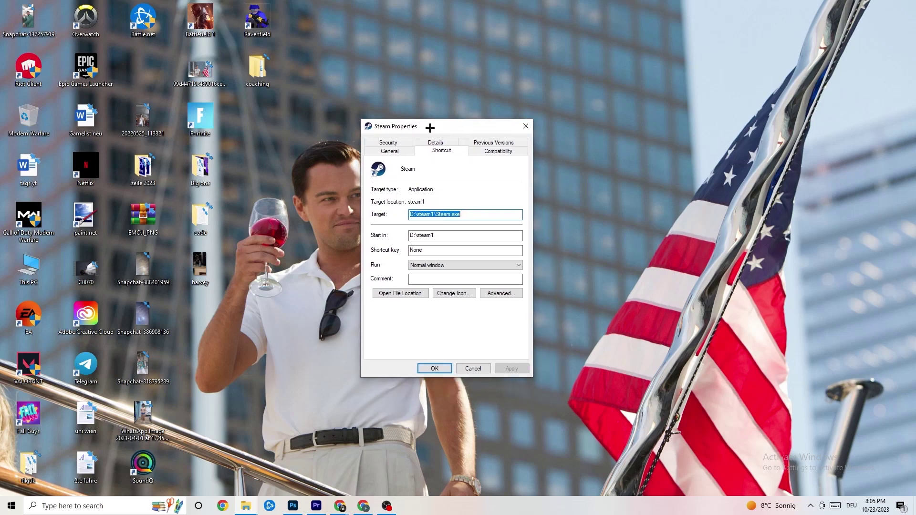
{"action": "left_click", "coordinate": [495, 152]}
{"action": "left_click_drag", "start_coordinate": [461, 127], "coordinate": [441, 64]}
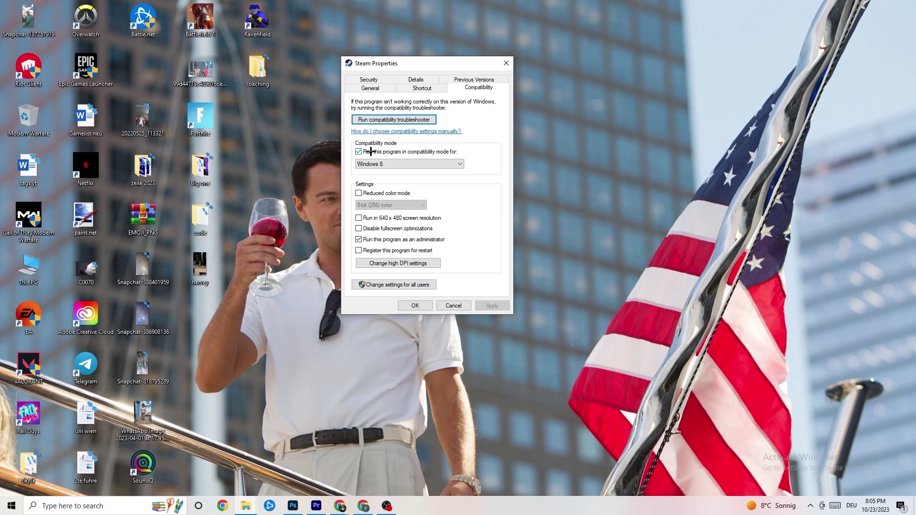
Look through the compatibility modes offered for Steam and accept the dialog with Windows 8 selected
{"action": "left_click", "coordinate": [457, 162]}
{"action": "left_click", "coordinate": [477, 154]}
{"action": "left_click", "coordinate": [418, 306]}
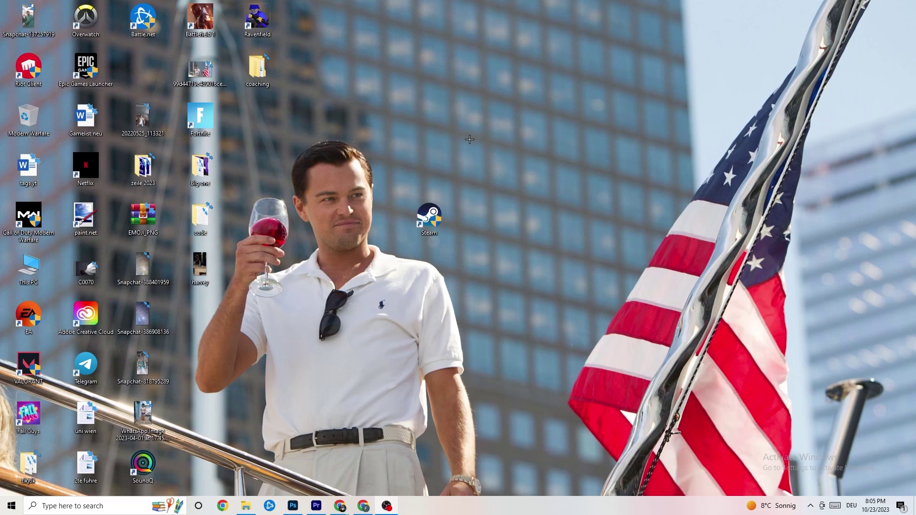
{"action": "left_click_drag", "start_coordinate": [430, 217], "coordinate": [430, 119]}
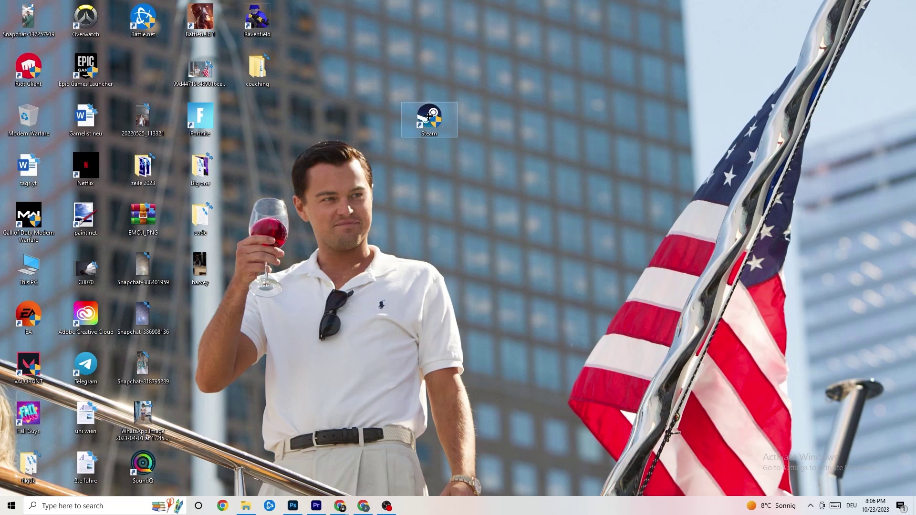
{"action": "left_click_drag", "start_coordinate": [428, 116], "coordinate": [371, 164]}
{"action": "left_click", "coordinate": [431, 145]}
{"action": "left_click", "coordinate": [397, 130]}
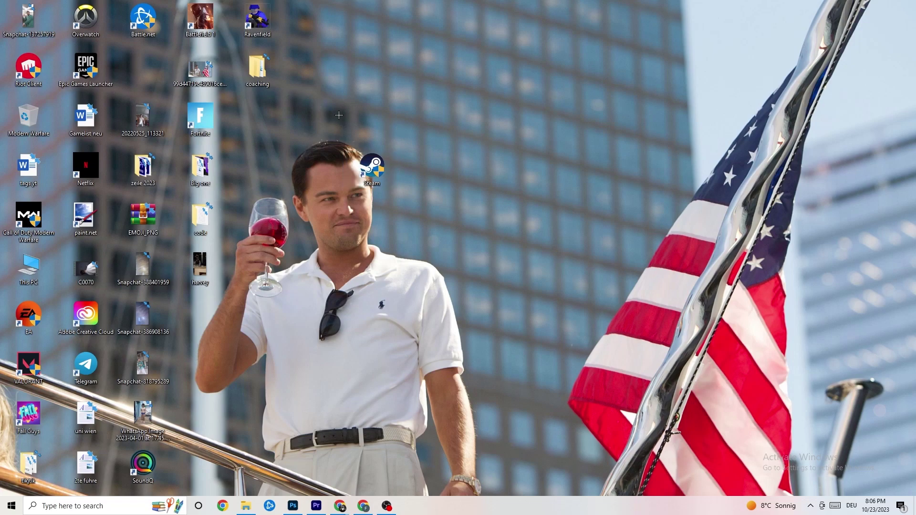
{"action": "left_click_drag", "start_coordinate": [368, 160], "coordinate": [424, 152]}
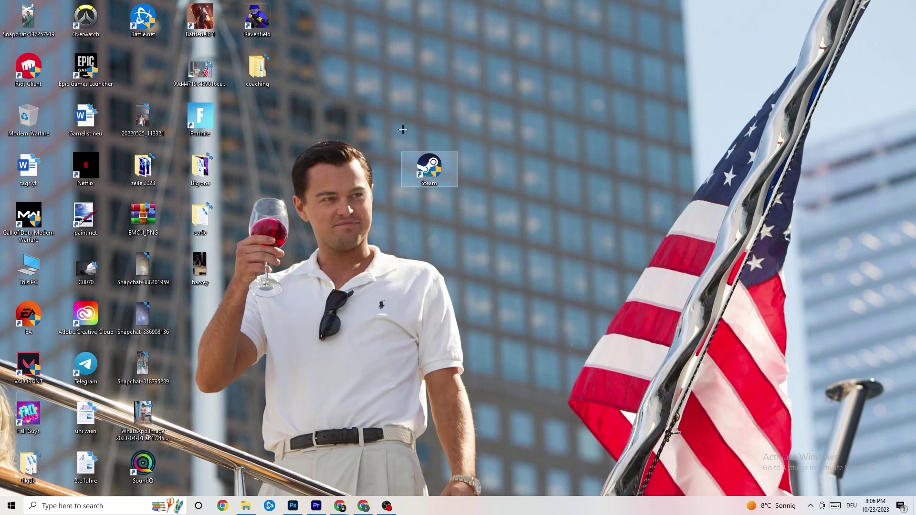
Recheck the Steam shortcut's compatibility mode and administrator settings, and close its properties
{"action": "right_click", "coordinate": [426, 181]}
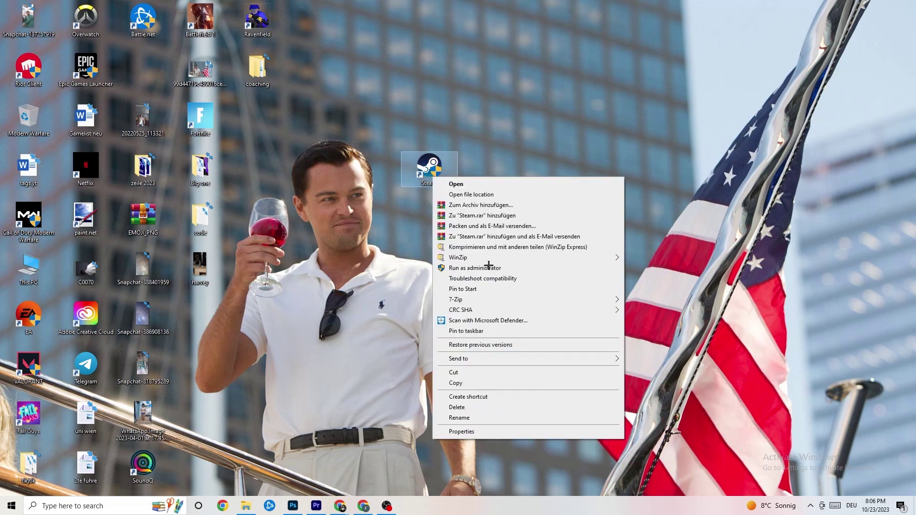
{"action": "left_click", "coordinate": [479, 429]}
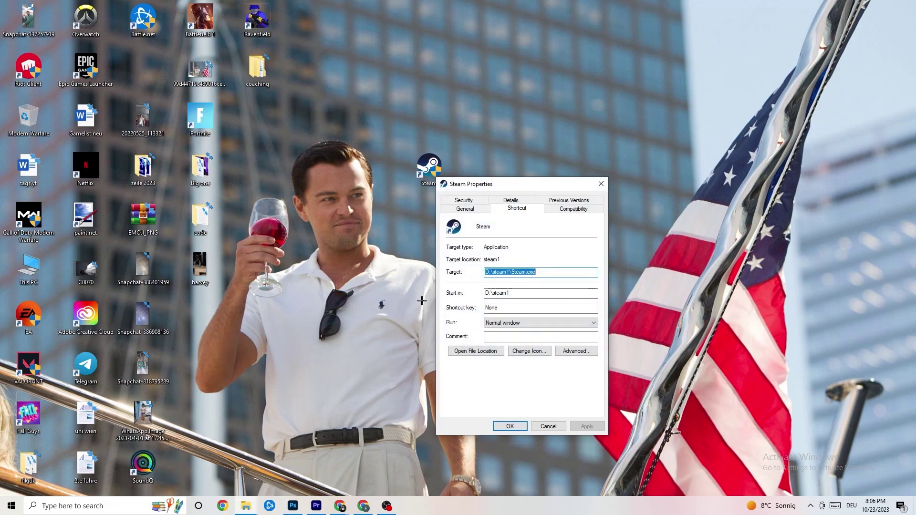
{"action": "left_click", "coordinate": [574, 209]}
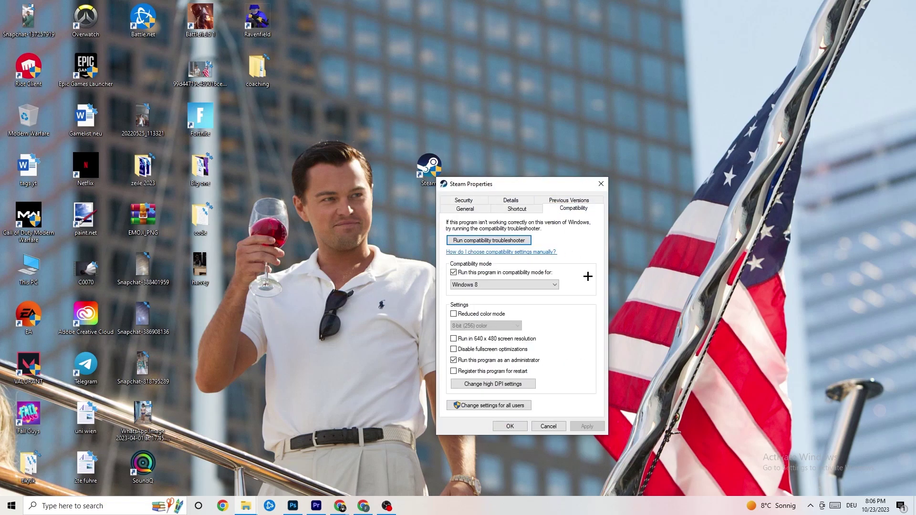
{"action": "left_click", "coordinate": [601, 184]}
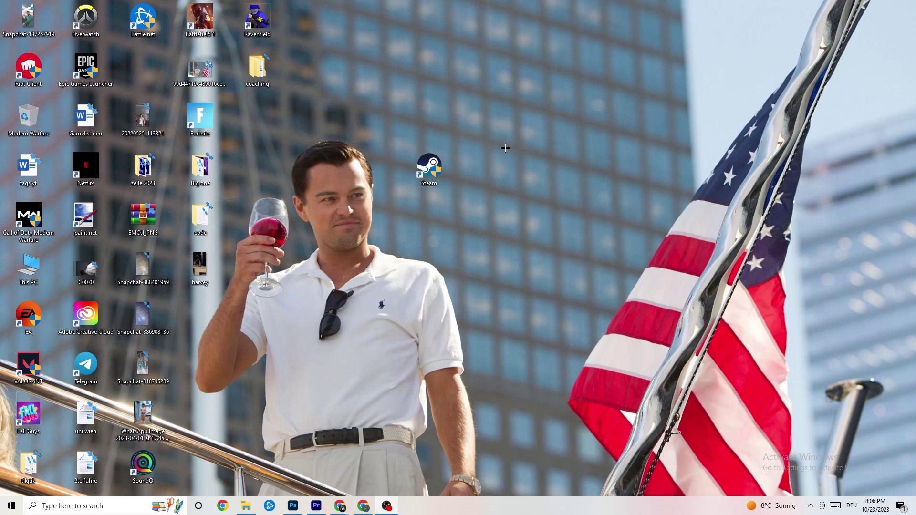
Move the Steam shortcut into the desktop icon grid directly below Battle.net
{"action": "left_click_drag", "start_coordinate": [429, 167], "coordinate": [143, 69]}
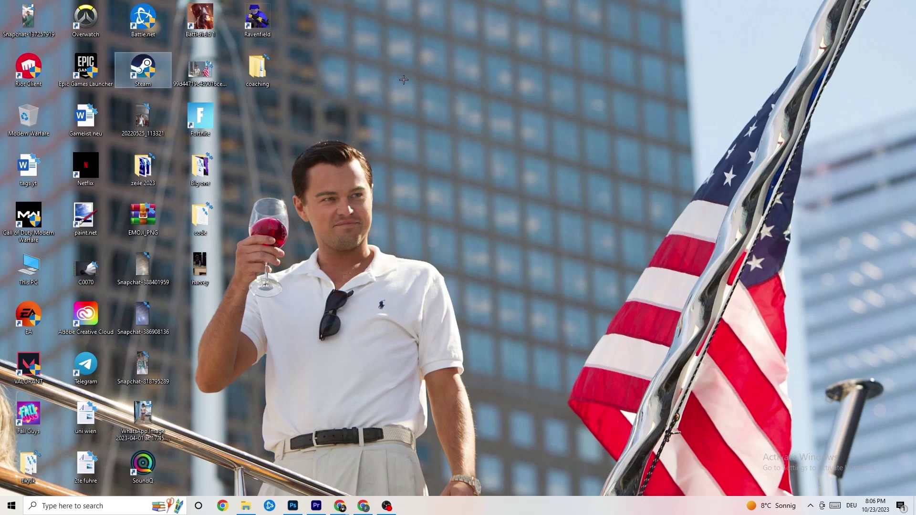
{"action": "left_click", "coordinate": [445, 93]}
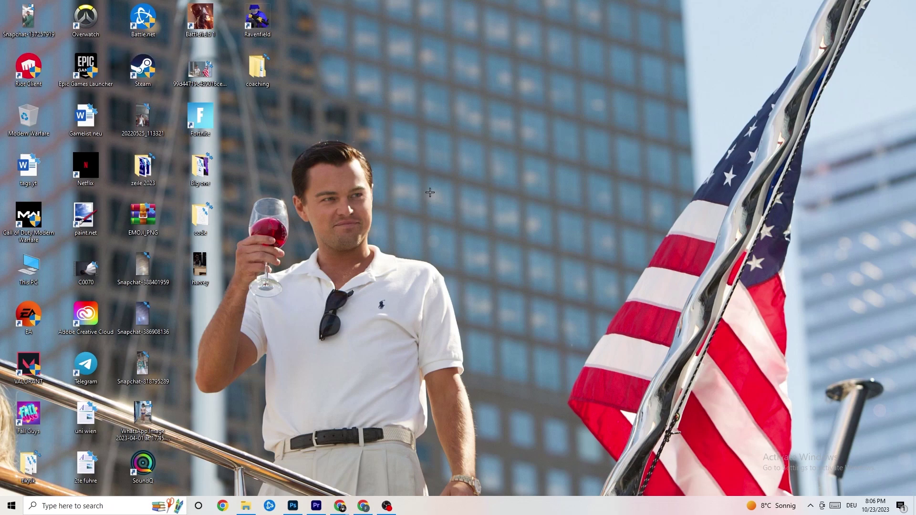
Open Task Manager and maximize its window
{"action": "right_click", "coordinate": [422, 511]}
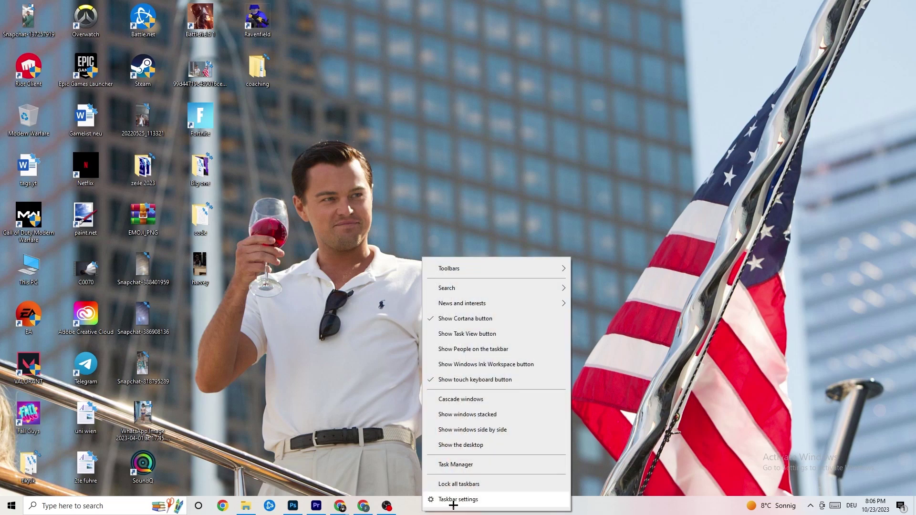
{"action": "left_click", "coordinate": [468, 467]}
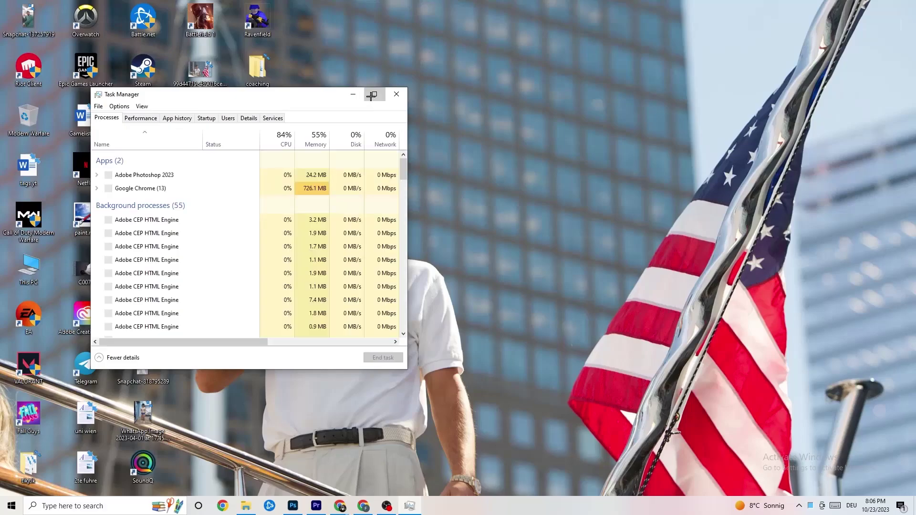
{"action": "left_click", "coordinate": [374, 94]}
{"action": "left_click_drag", "start_coordinate": [396, 6], "coordinate": [393, 37]}
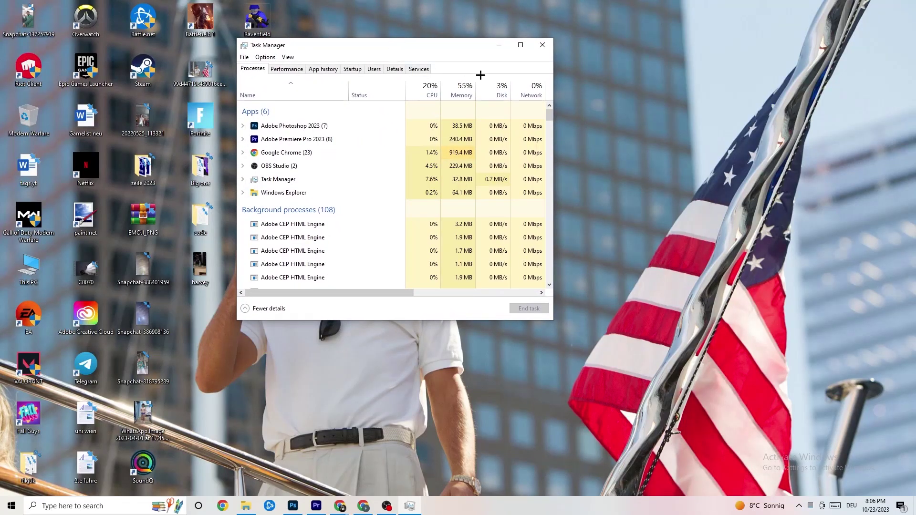
{"action": "left_click", "coordinate": [521, 46]}
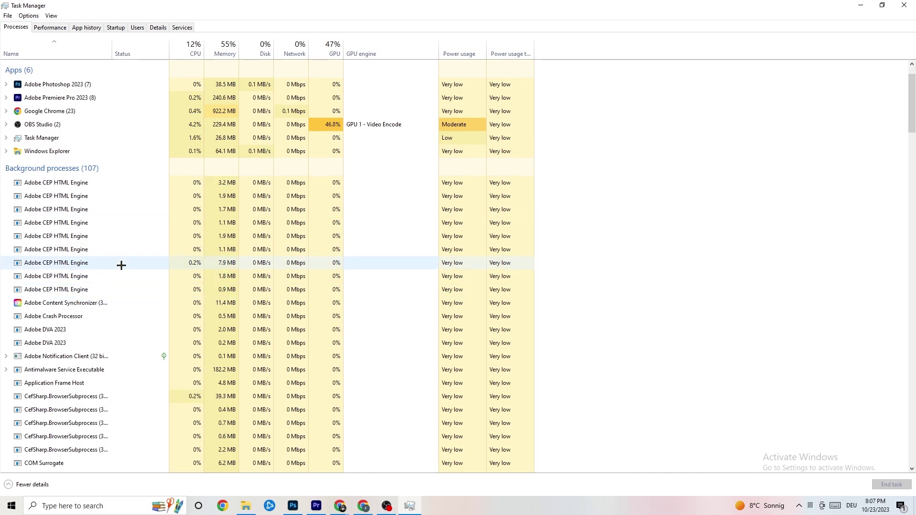
Review the running processes and end the Adobe Photoshop 2023 task
{"action": "scroll", "coordinate": [121, 263], "scroll_direction": "down", "scroll_amount": 12}
{"action": "scroll", "coordinate": [243, 235], "scroll_direction": "down", "scroll_amount": 4}
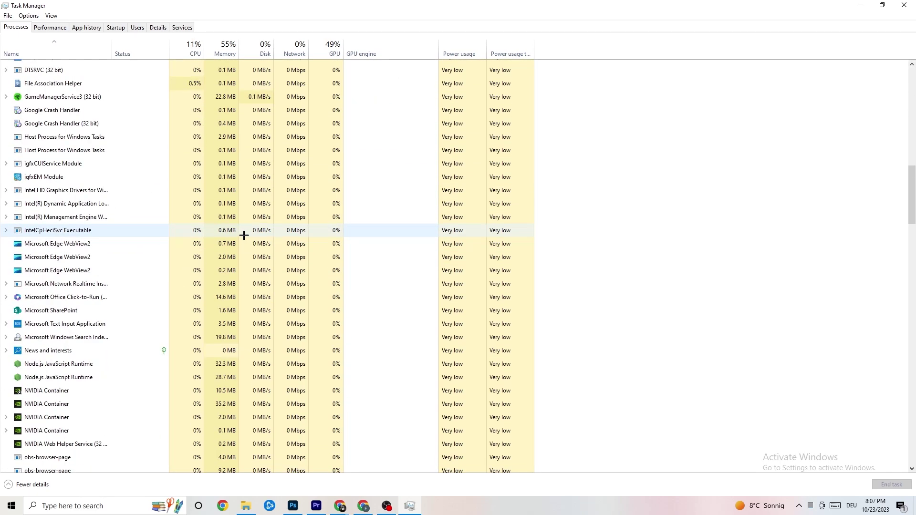
{"action": "scroll", "coordinate": [249, 235], "scroll_direction": "up", "scroll_amount": 16}
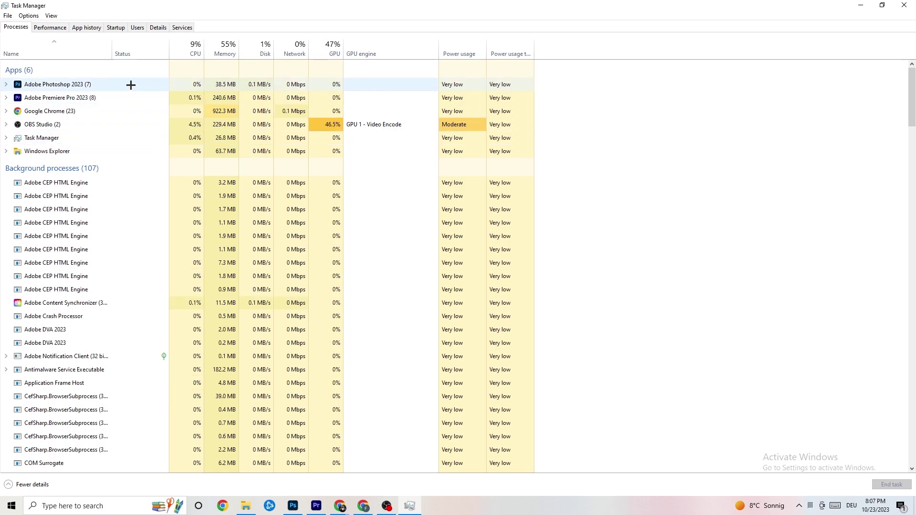
{"action": "right_click", "coordinate": [245, 86]}
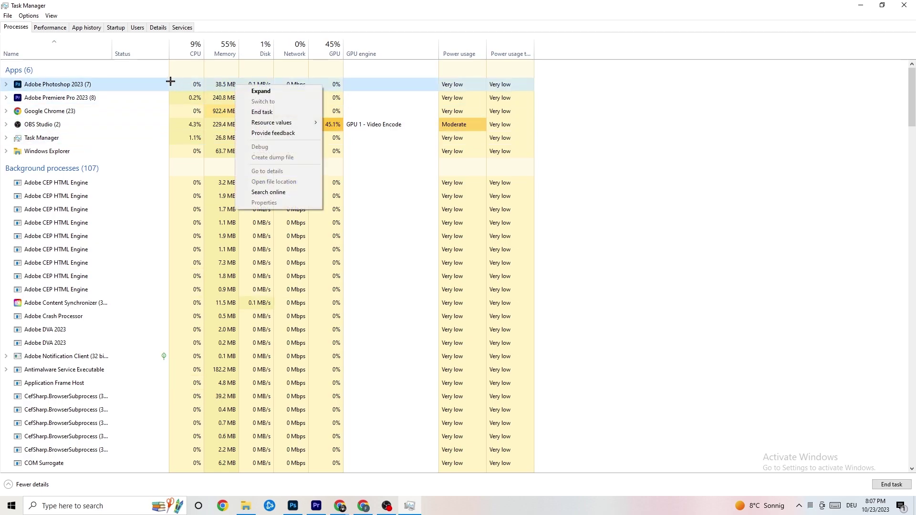
{"action": "right_click", "coordinate": [126, 88]}
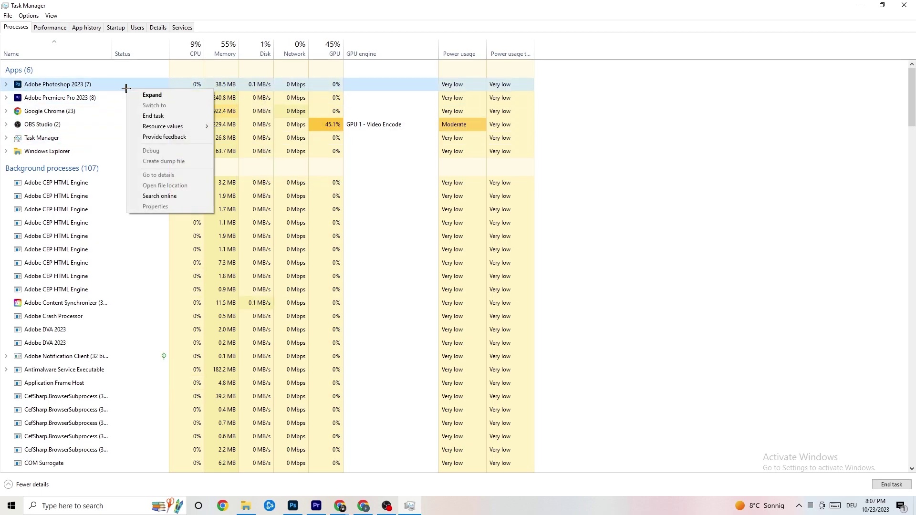
{"action": "left_click", "coordinate": [180, 116]}
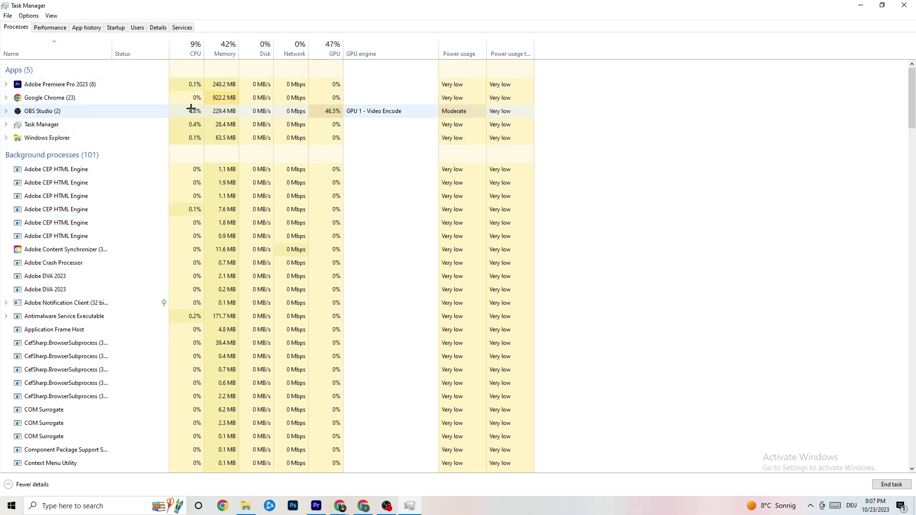
Browse Task Manager's performance, app history, startup, users and details views, and return to the process list
{"action": "left_click_drag", "start_coordinate": [461, 5], "coordinate": [317, 4]}
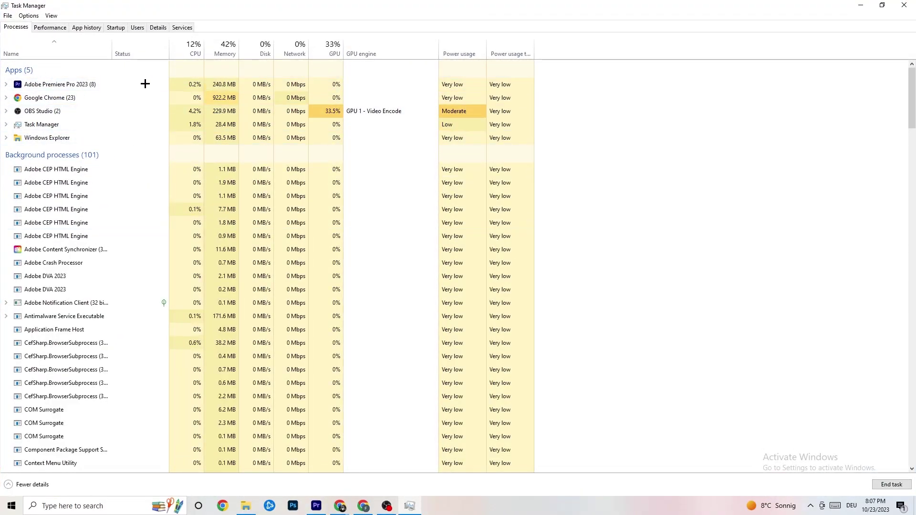
{"action": "right_click", "coordinate": [91, 83]}
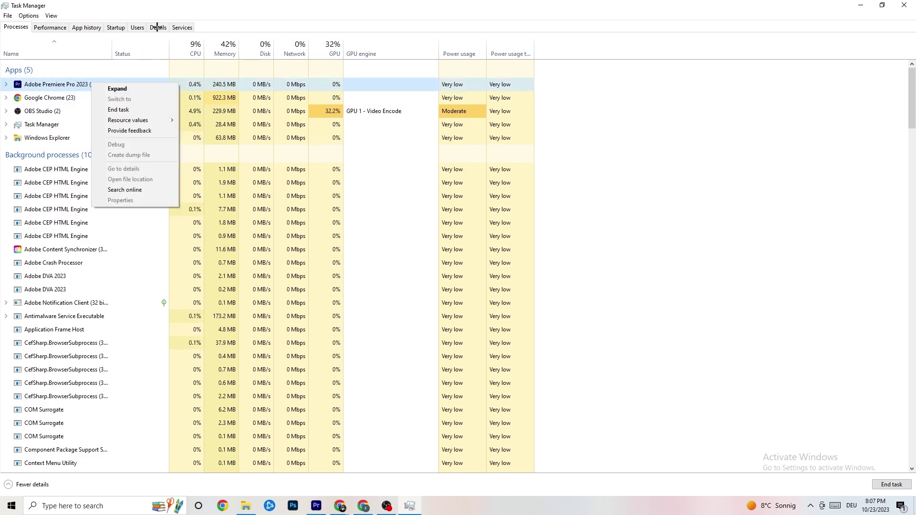
{"action": "left_click", "coordinate": [56, 26]}
{"action": "left_click", "coordinate": [98, 27]}
{"action": "left_click", "coordinate": [120, 27]}
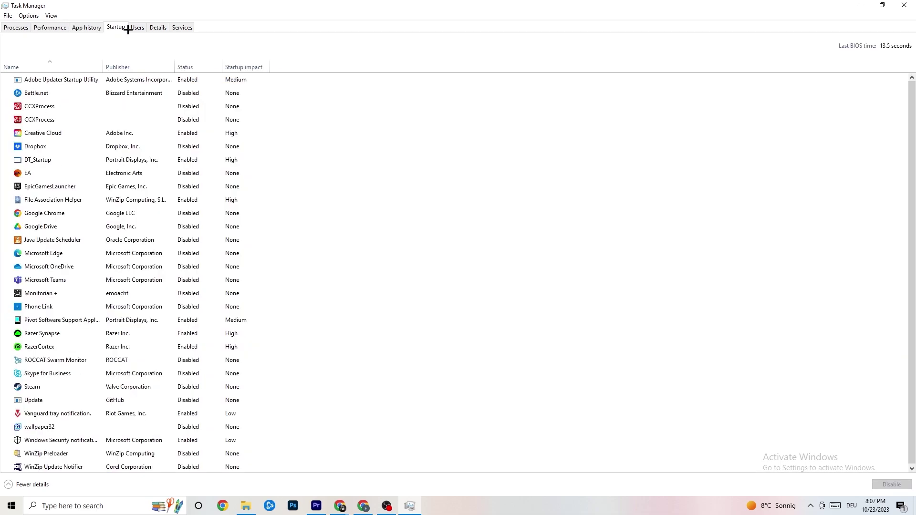
{"action": "left_click", "coordinate": [137, 28]}
{"action": "left_click", "coordinate": [158, 29]}
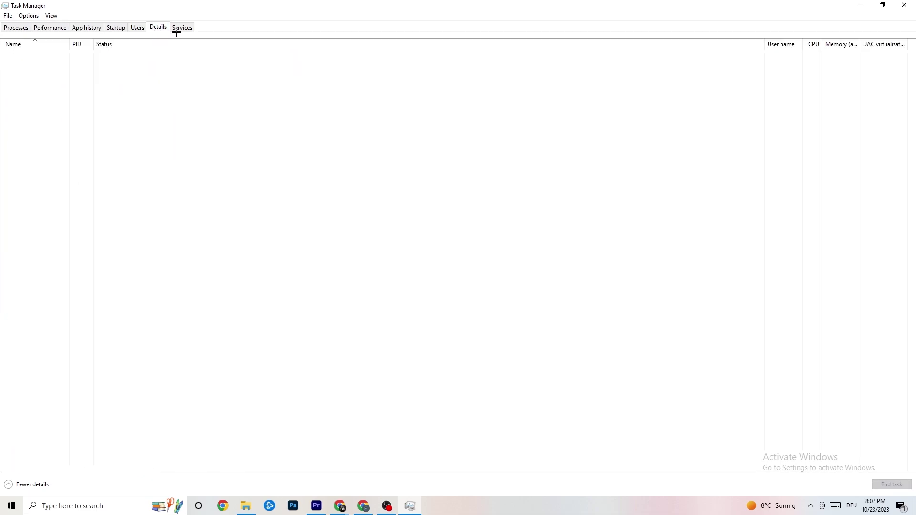
{"action": "left_click", "coordinate": [14, 27]}
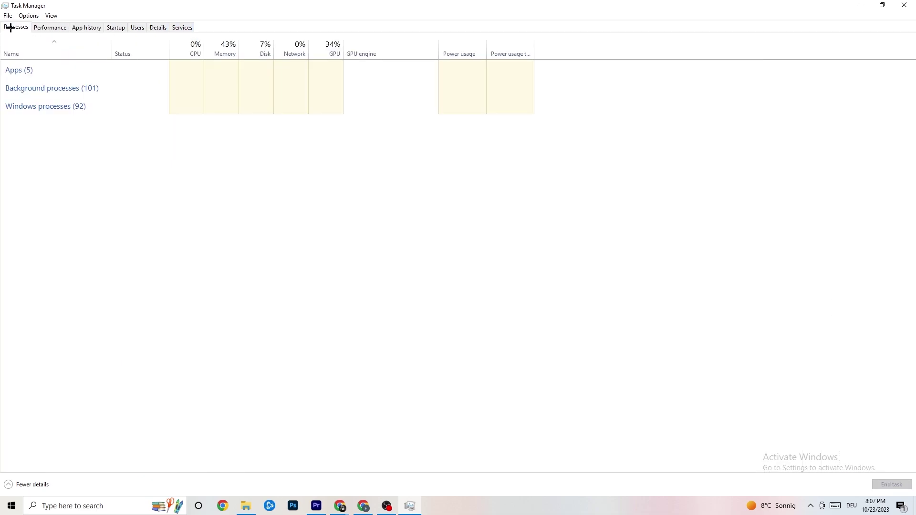
Check the actions available for the Adobe Premiere Pro process in the detailed list, and return to the overview of processes
{"action": "left_click", "coordinate": [158, 27]}
{"action": "left_click", "coordinate": [79, 73]}
{"action": "right_click", "coordinate": [79, 74]}
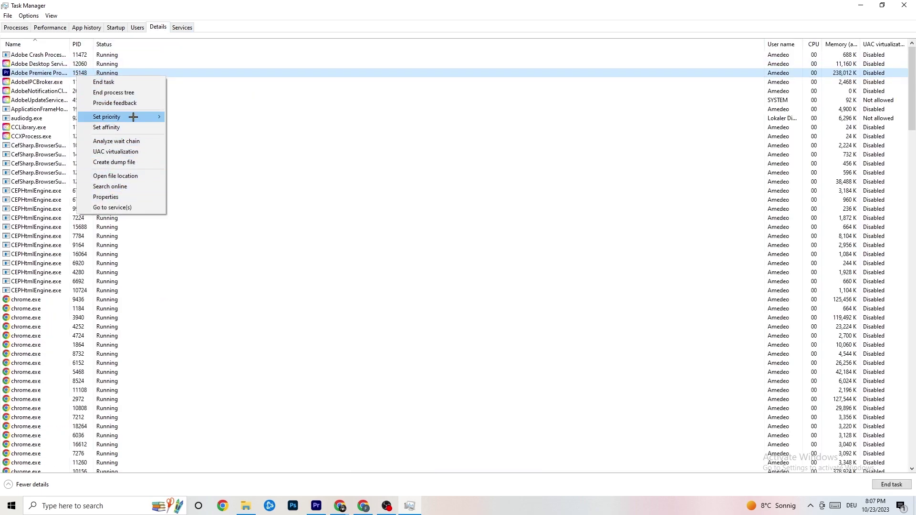
{"action": "left_click", "coordinate": [26, 30]}
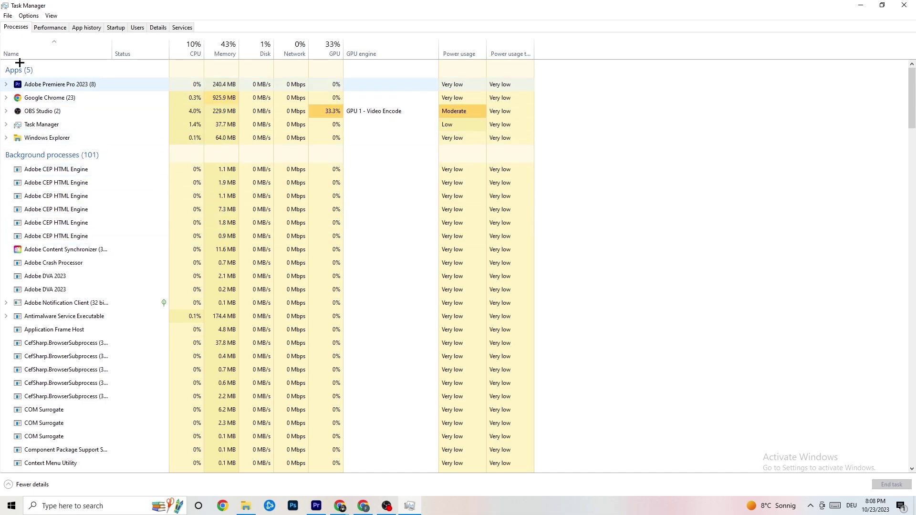
Examine the priority levels available for the Adobe Premiere Pro process in the detailed list, and dismiss them without choosing one
{"action": "left_click", "coordinate": [158, 27]}
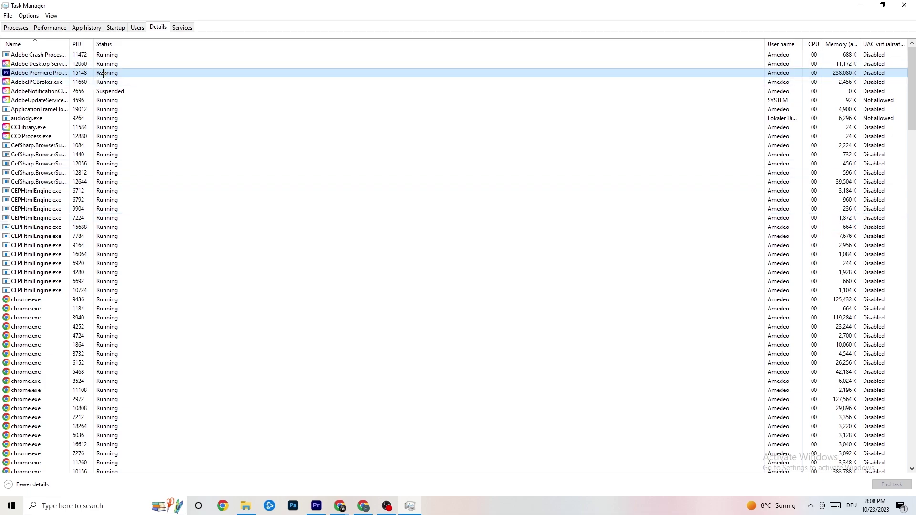
{"action": "right_click", "coordinate": [103, 74]}
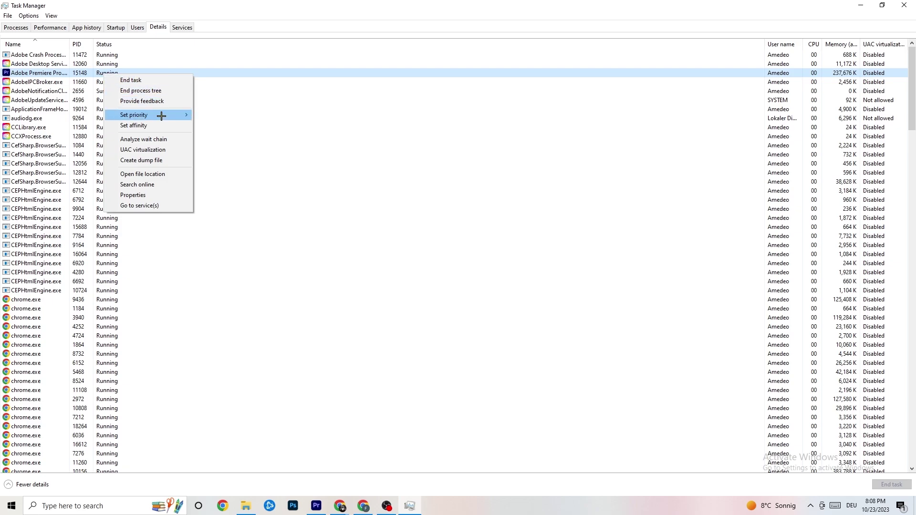
{"action": "mouse_move", "coordinate": [161, 116]}
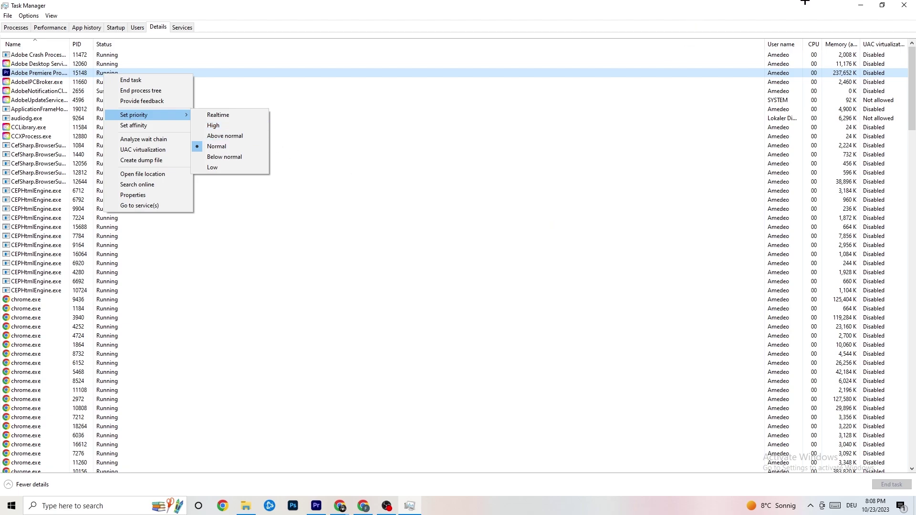
{"action": "left_click", "coordinate": [216, 54]}
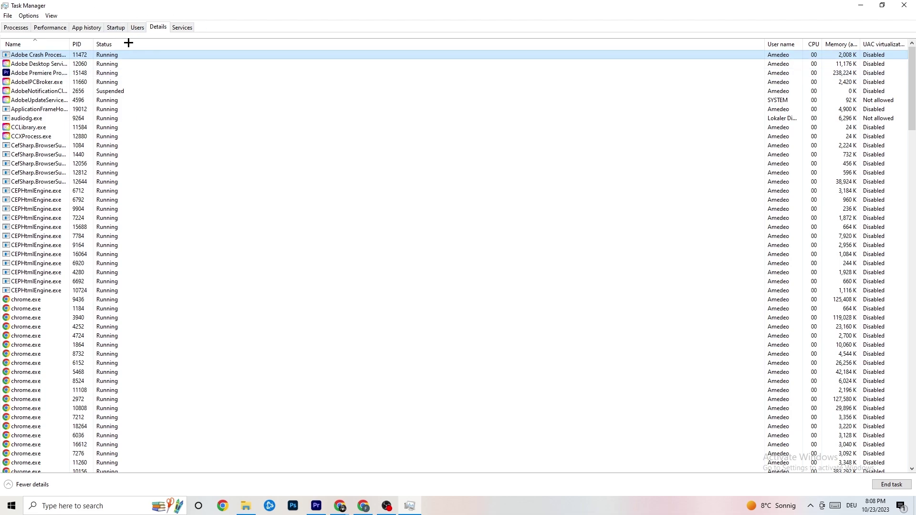
Check the actions available for Adobe Updater Startup Utility among the startup programs, dismiss them and close Task Manager
{"action": "left_click", "coordinate": [116, 28]}
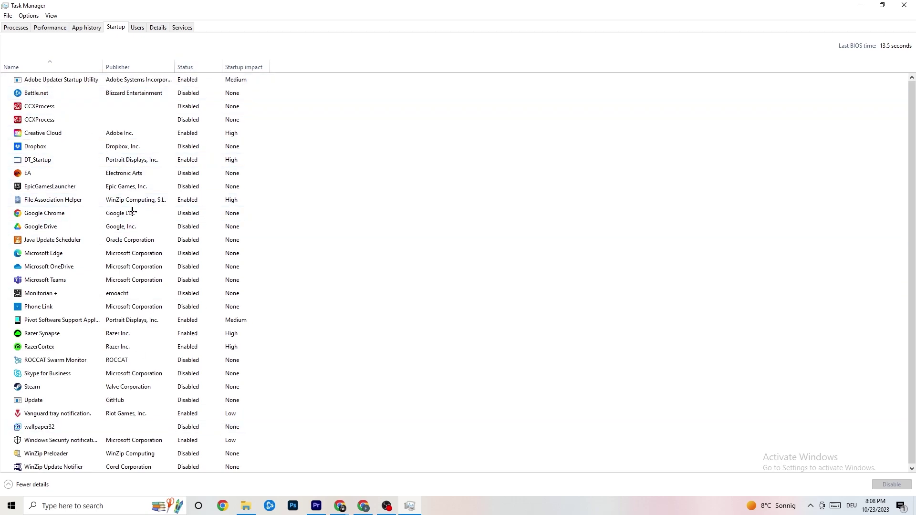
{"action": "right_click", "coordinate": [196, 83]}
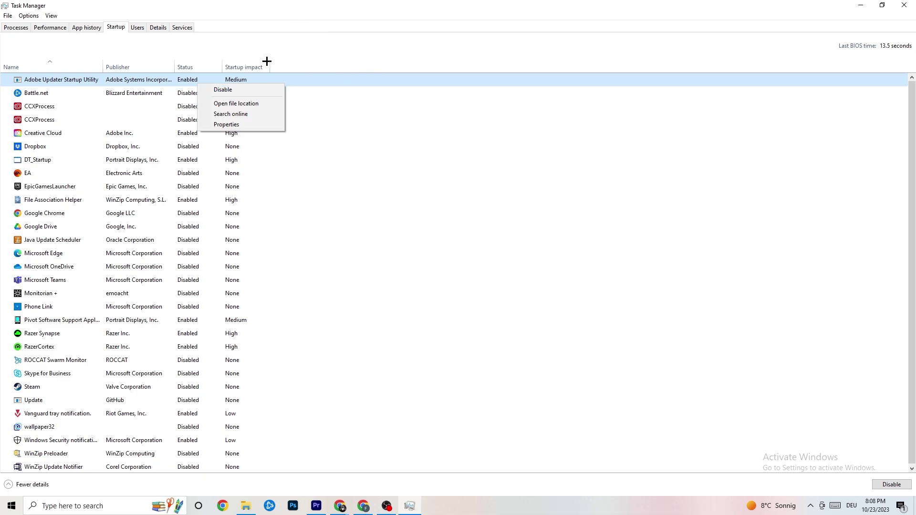
{"action": "left_click", "coordinate": [344, 1]}
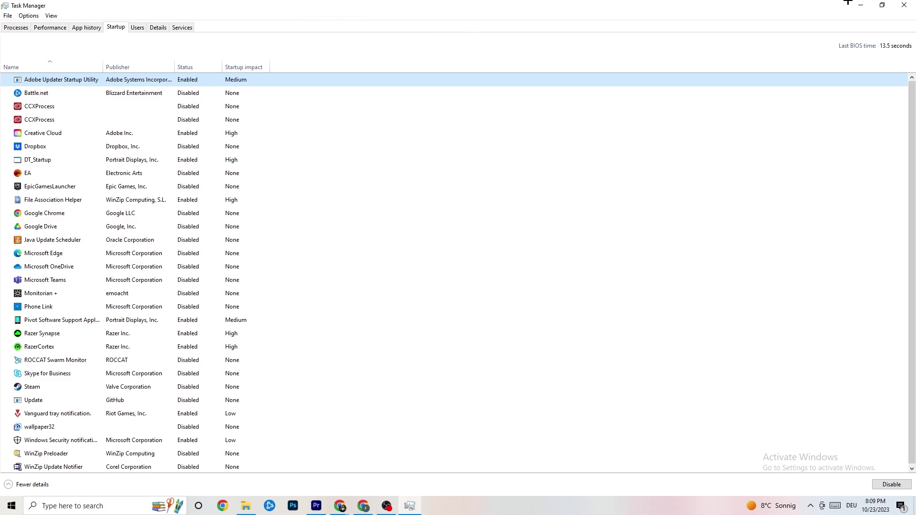
{"action": "left_click", "coordinate": [904, 5]}
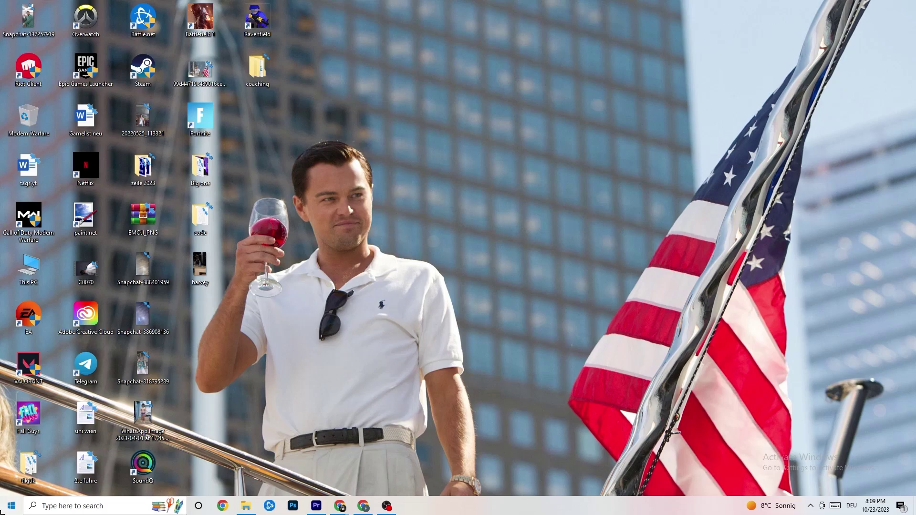
Open the Windows display settings and check the scaling choices for text, apps and other items, keeping 100% (Recommended)
{"action": "left_click", "coordinate": [11, 506]}
{"action": "left_click", "coordinate": [11, 462]}
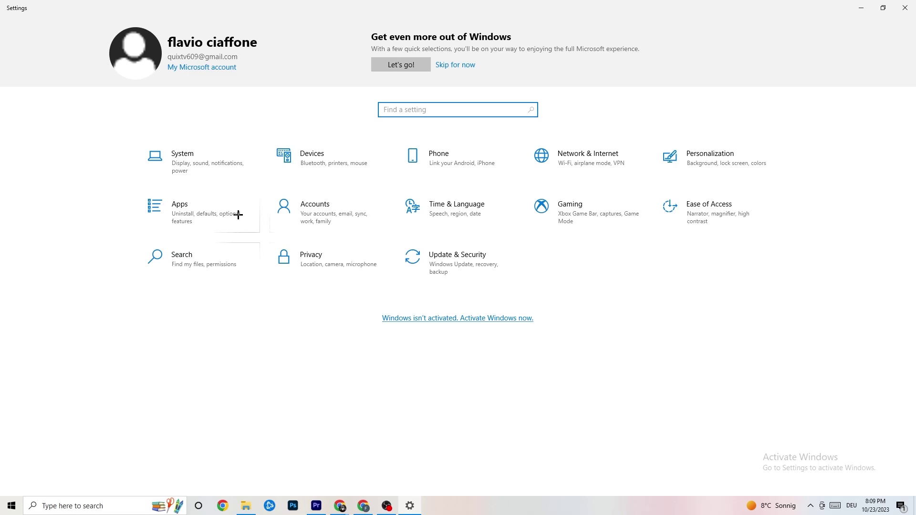
{"action": "left_click", "coordinate": [216, 165]}
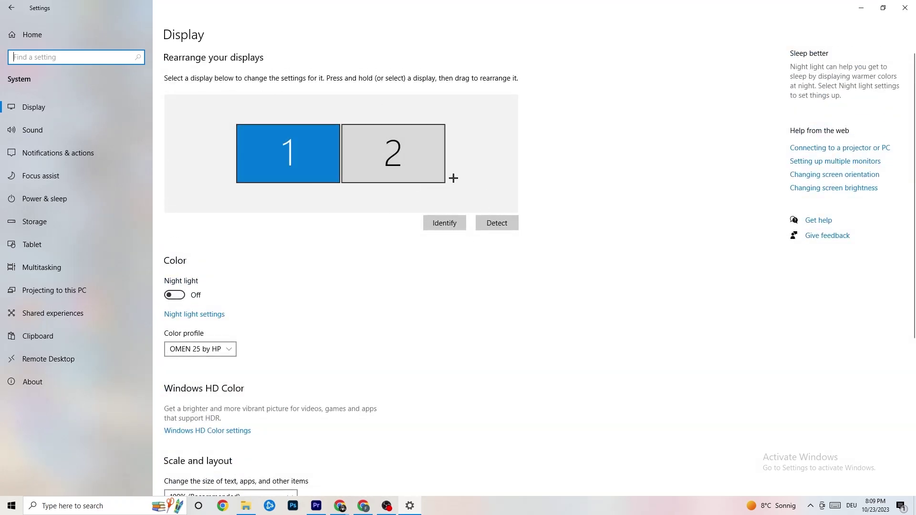
{"action": "scroll", "coordinate": [410, 191], "scroll_direction": "down", "scroll_amount": 5}
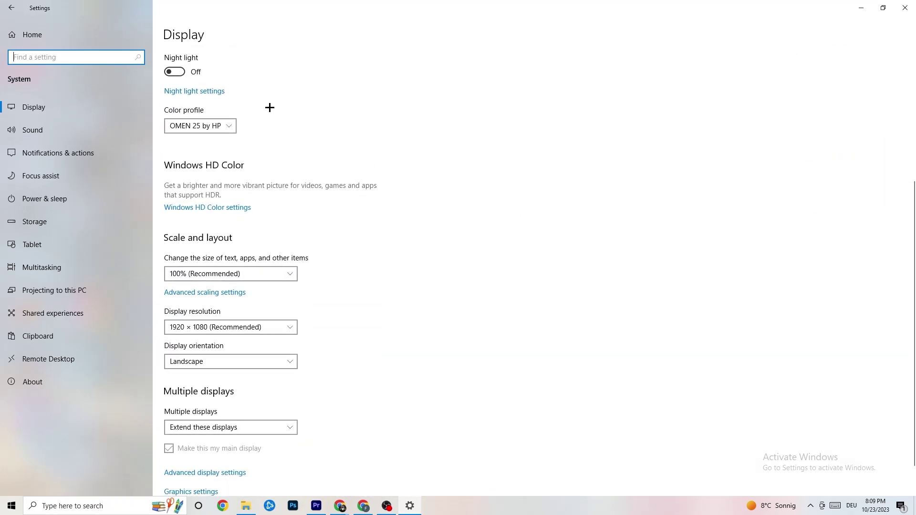
{"action": "left_click", "coordinate": [289, 277]}
{"action": "left_click", "coordinate": [259, 274]}
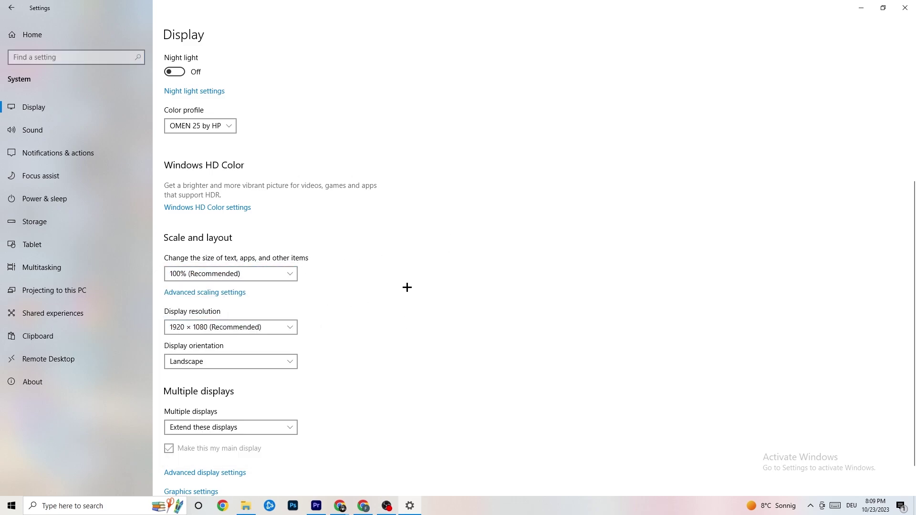
Review the available power plans through the additional power settings, and close Power Options without changing the plan
{"action": "scroll", "coordinate": [394, 279], "scroll_direction": "down", "scroll_amount": 1}
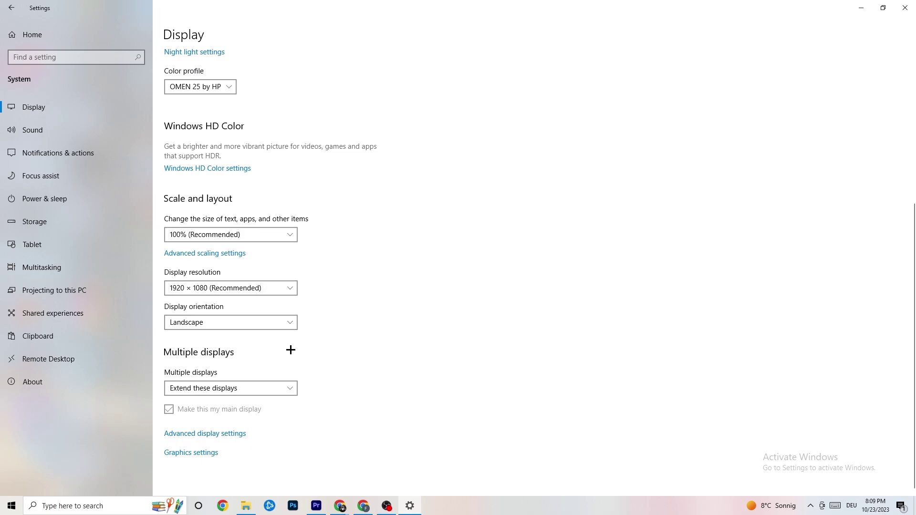
{"action": "left_click", "coordinate": [100, 198]}
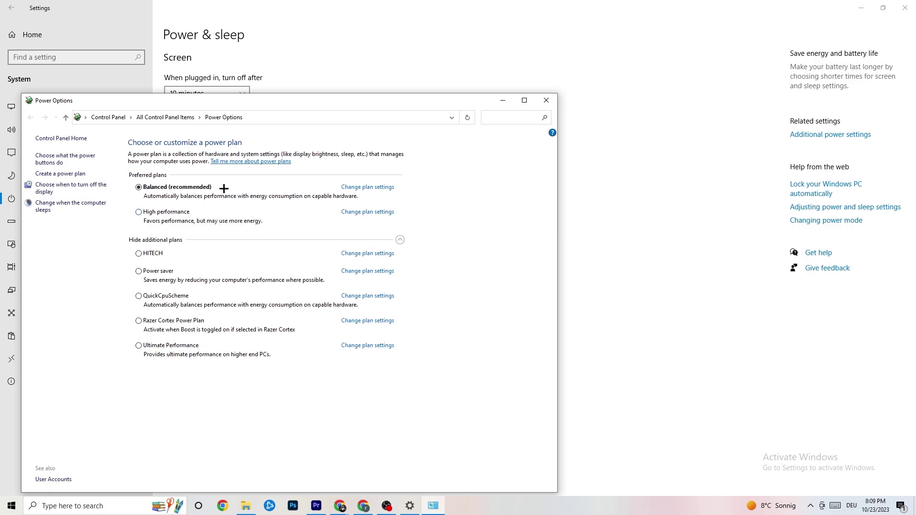
{"action": "left_click", "coordinate": [547, 102]}
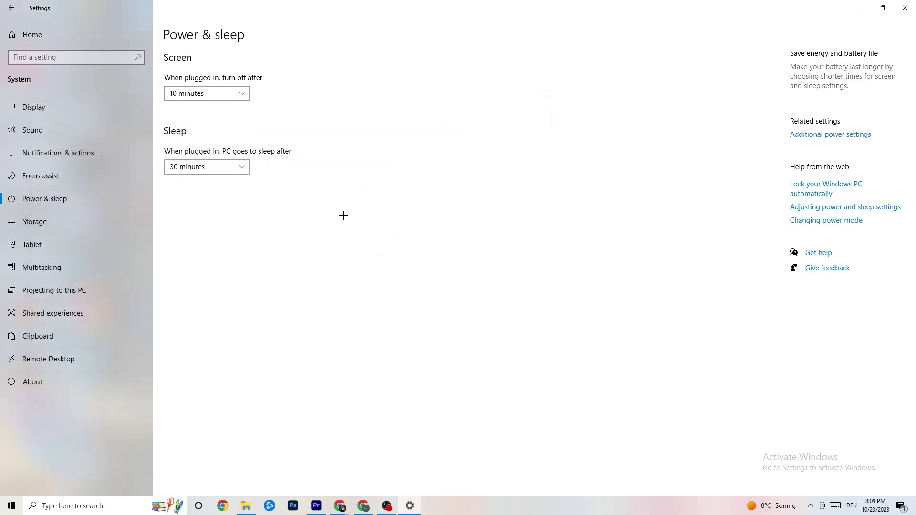
Review the Storage Sense configuration and its run frequency choices without changing them, and return to the Settings home page
{"action": "left_click", "coordinate": [59, 228]}
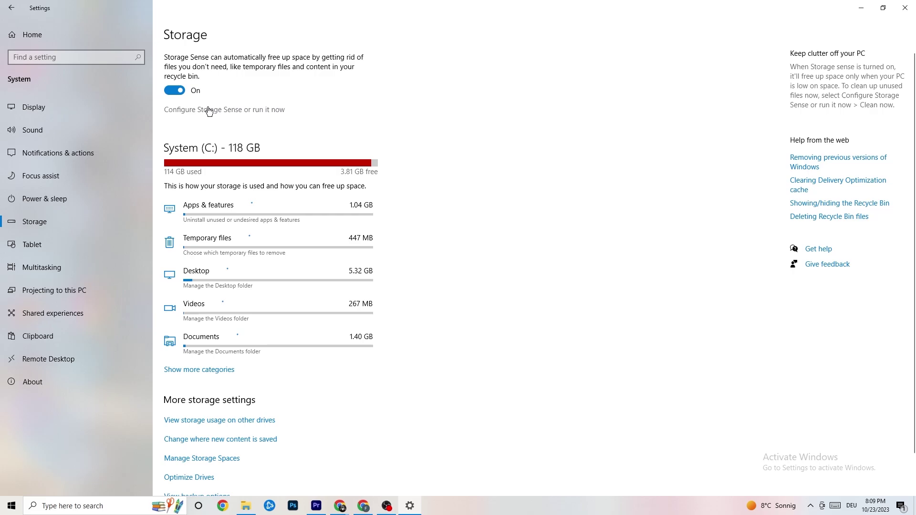
{"action": "left_click", "coordinate": [257, 113]}
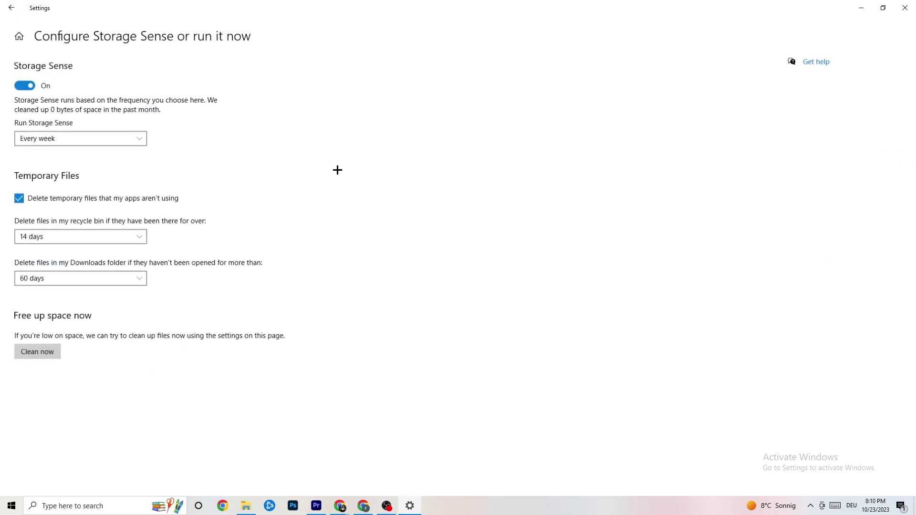
{"action": "left_click", "coordinate": [128, 141]}
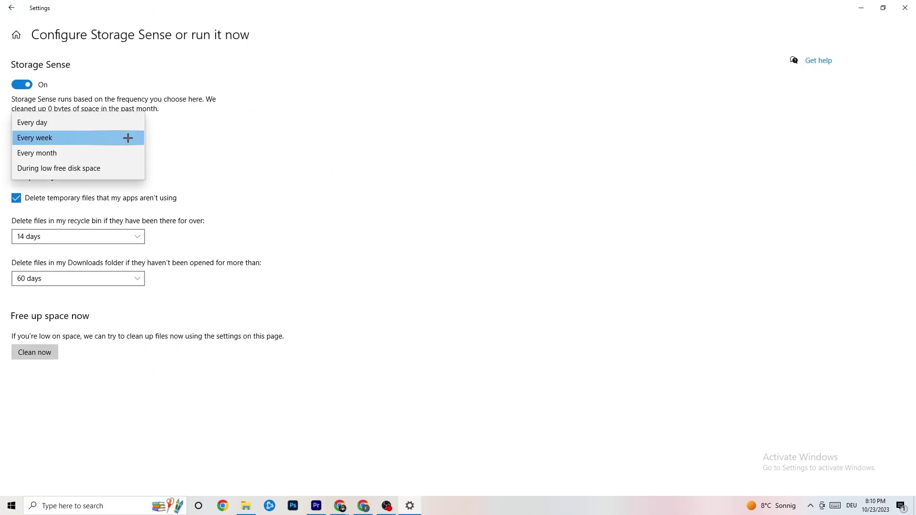
{"action": "left_click", "coordinate": [285, 137]}
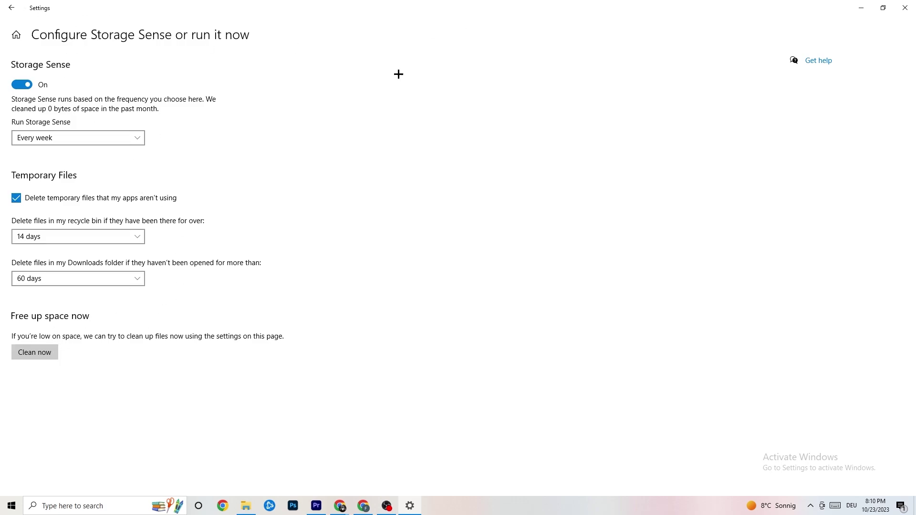
{"action": "left_click", "coordinate": [15, 10]}
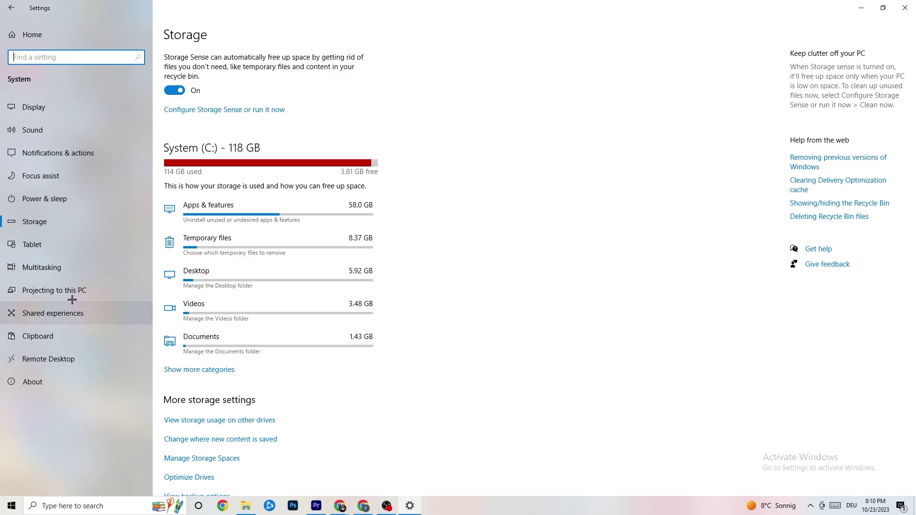
{"action": "left_click", "coordinate": [8, 7]}
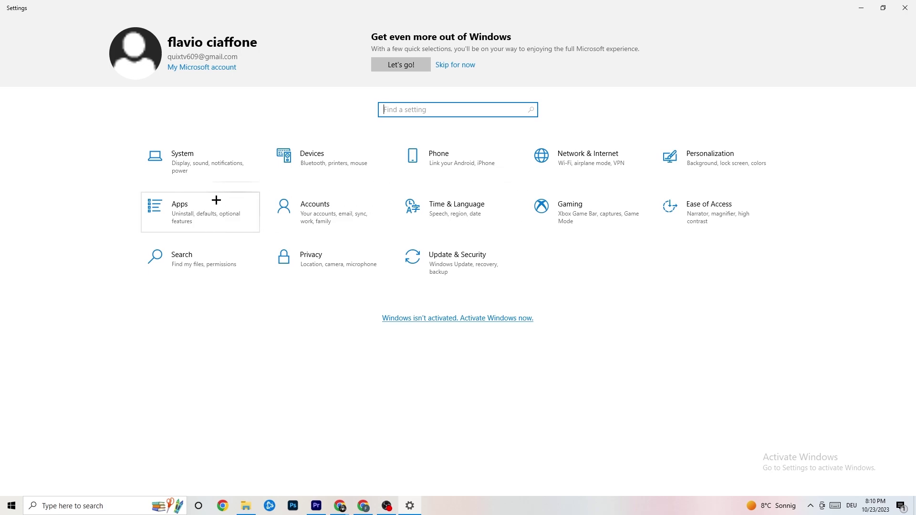
Look through the installed apps and the default apps, and return to the Settings home page
{"action": "left_click", "coordinate": [204, 210]}
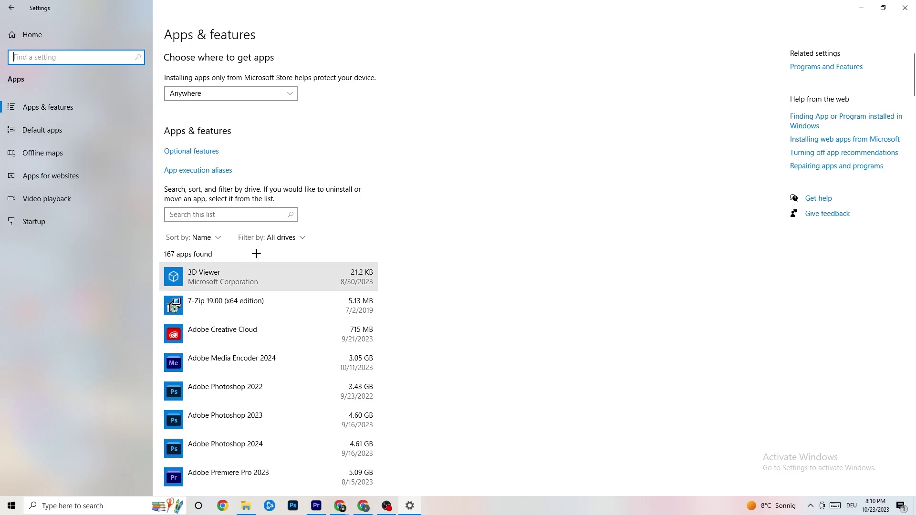
{"action": "left_click", "coordinate": [71, 132]}
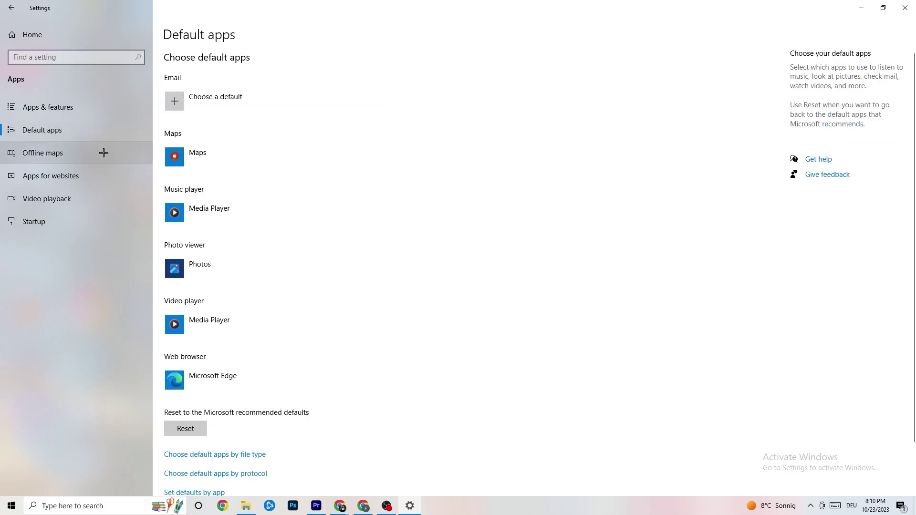
{"action": "left_click", "coordinate": [81, 110]}
{"action": "key", "text": "super+i"}
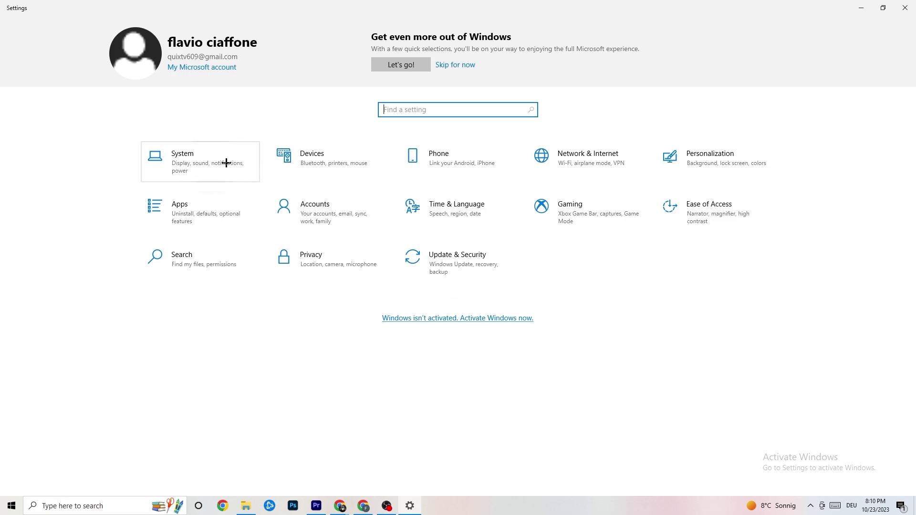
Review the Xbox Game Bar, Captures and Game Mode settings, and open the Update & Security settings
{"action": "left_click", "coordinate": [587, 226]}
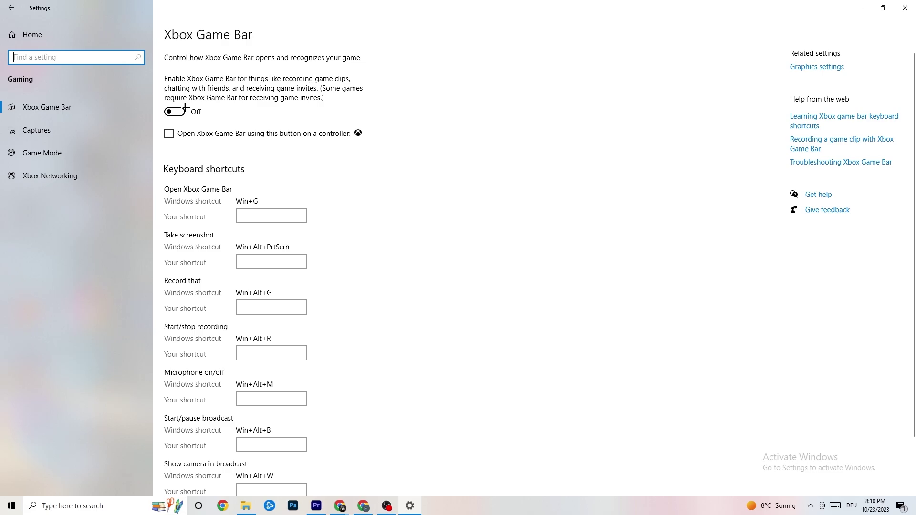
{"action": "left_click", "coordinate": [89, 130]}
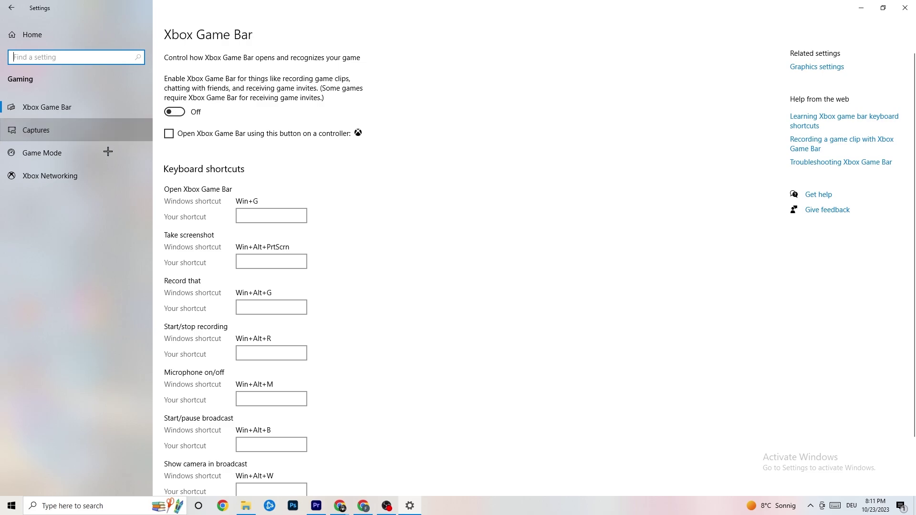
{"action": "scroll", "coordinate": [317, 203], "scroll_direction": "down", "scroll_amount": 3}
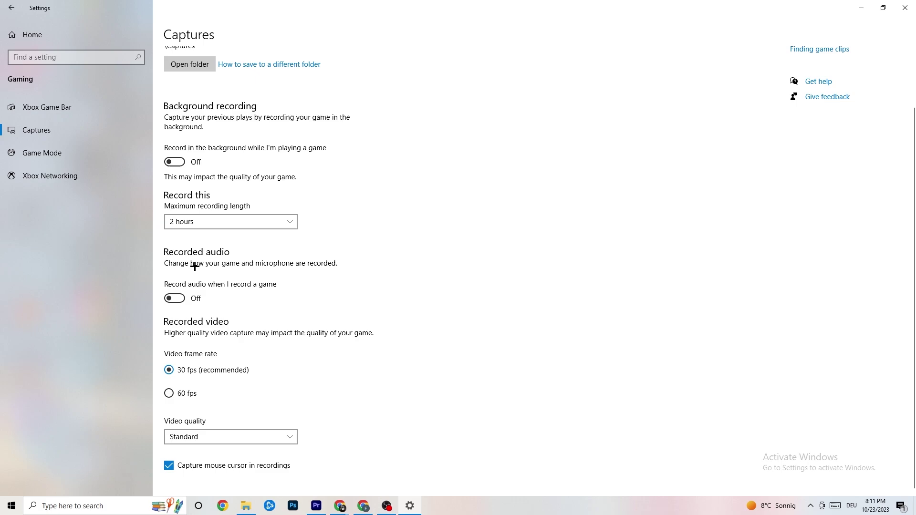
{"action": "left_click", "coordinate": [61, 152]}
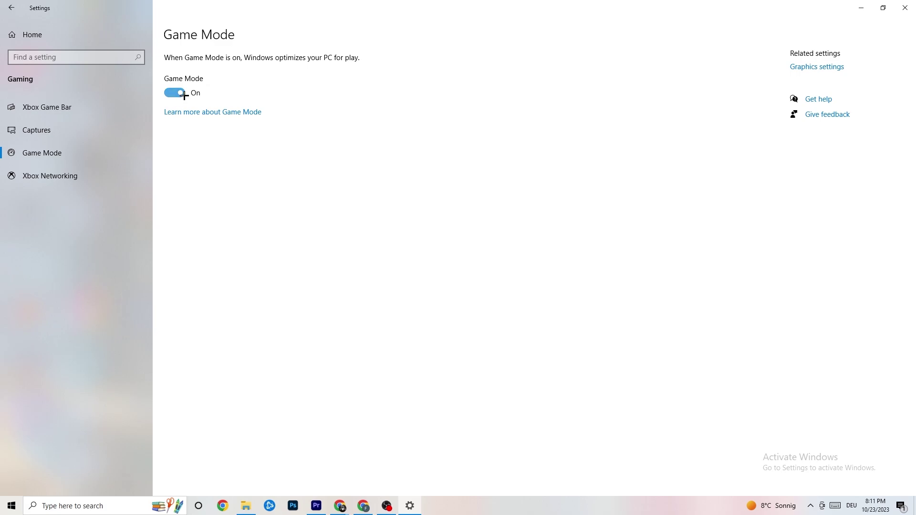
{"action": "left_click", "coordinate": [12, 8]}
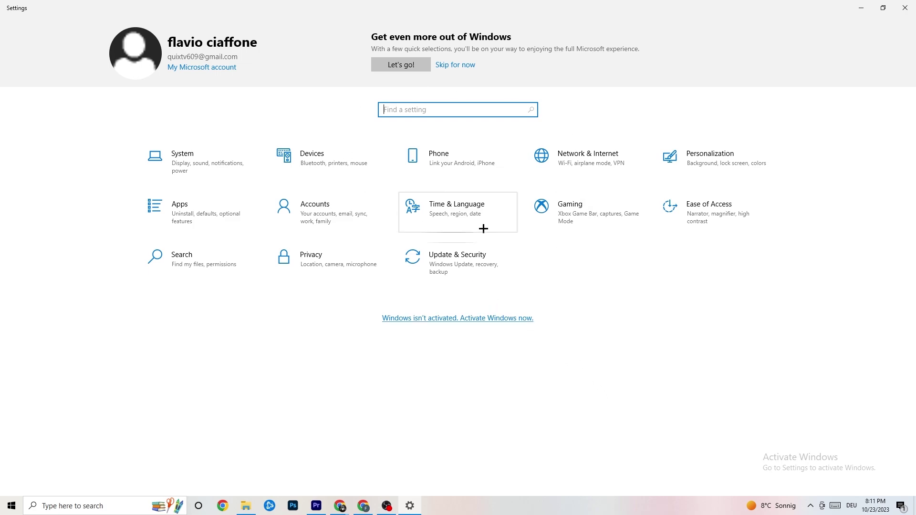
{"action": "left_click", "coordinate": [466, 259]}
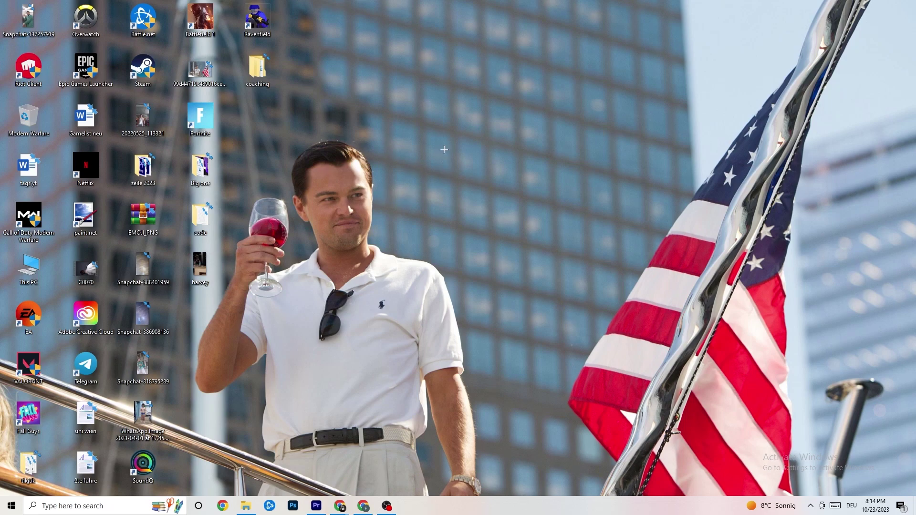
Open NVIDIA Control Panel from the desktop, examine the display resolution and refresh rate settings, and close it
{"action": "right_click", "coordinate": [410, 125]}
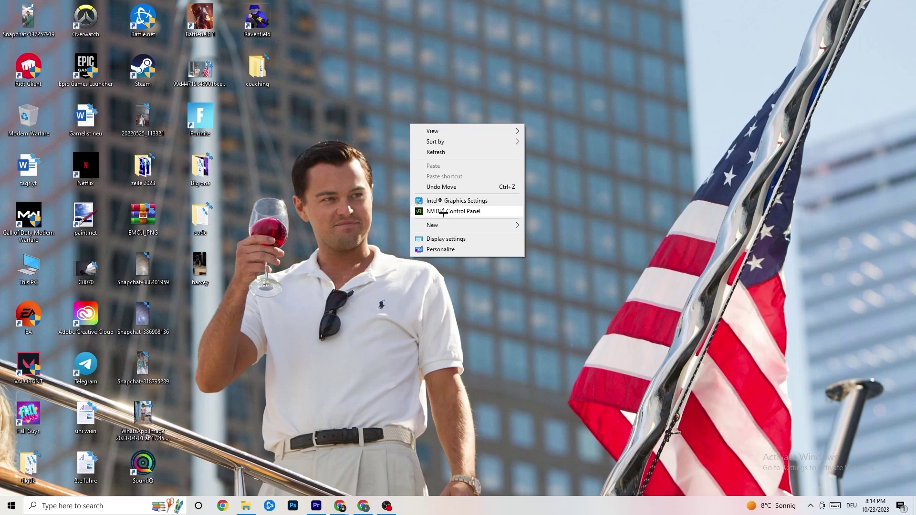
{"action": "left_click", "coordinate": [443, 212]}
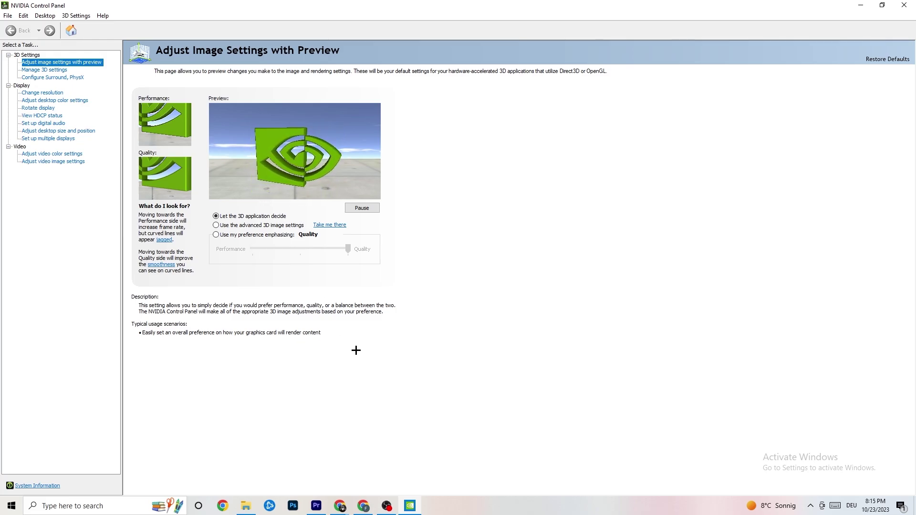
{"action": "left_click", "coordinate": [39, 94]}
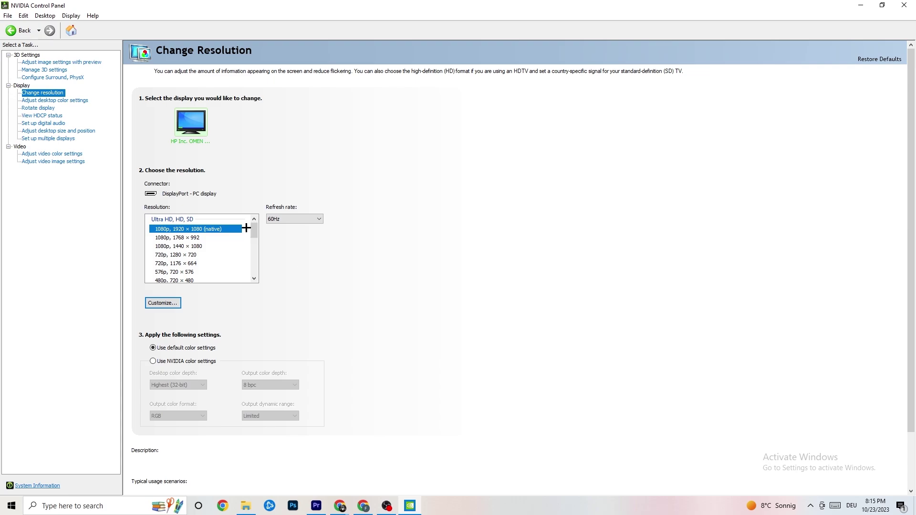
{"action": "mouse_move", "coordinate": [224, 234]}
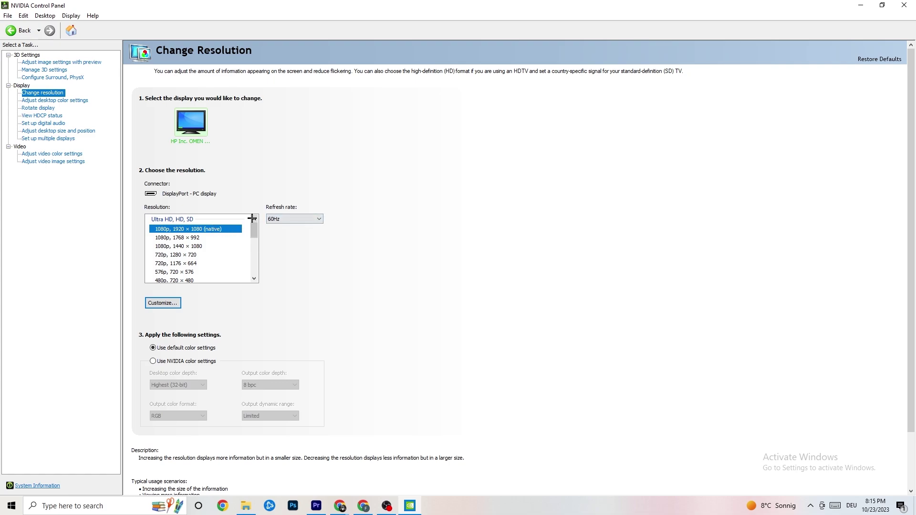
{"action": "scroll", "coordinate": [254, 231], "scroll_direction": "down", "scroll_amount": 1}
{"action": "scroll", "coordinate": [254, 232], "scroll_direction": "up", "scroll_amount": 1}
{"action": "key", "text": "alt+F4"}
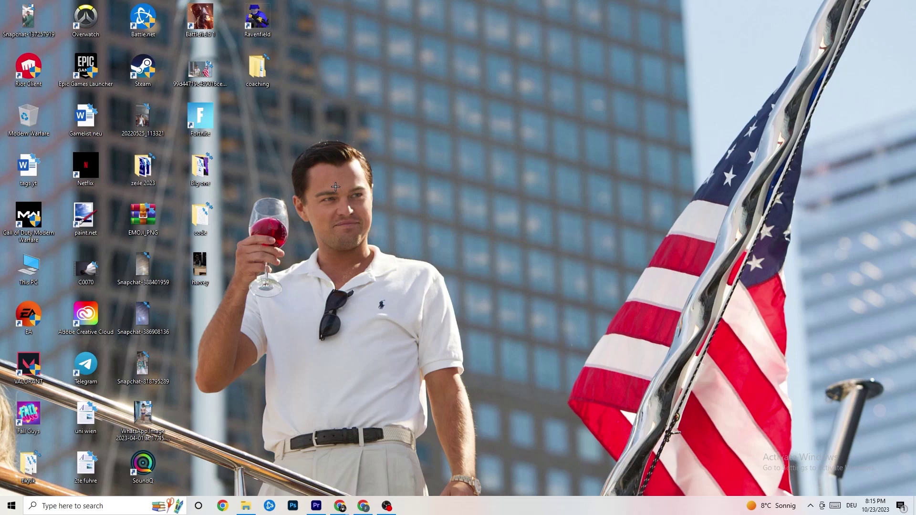
Show the computer's sleep, shut down and restart options, and dismiss them without choosing one
{"action": "left_click", "coordinate": [12, 506]}
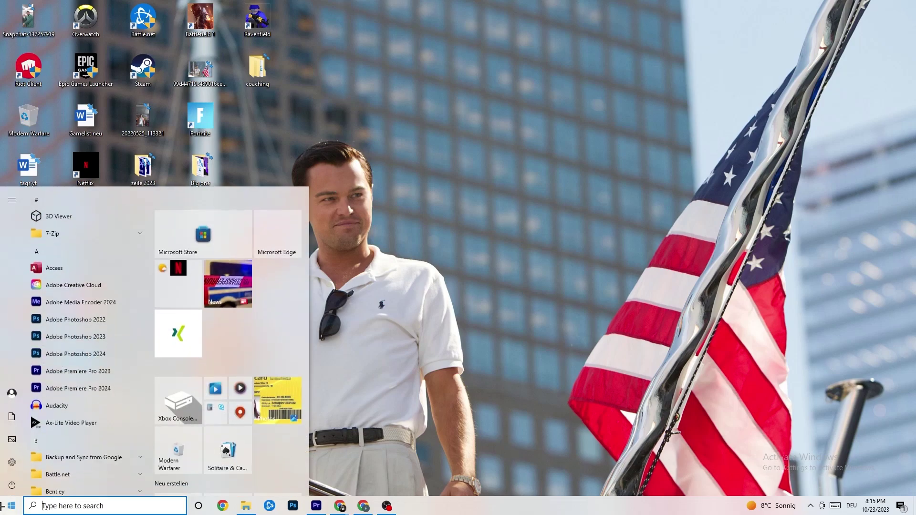
{"action": "left_click", "coordinate": [12, 485]}
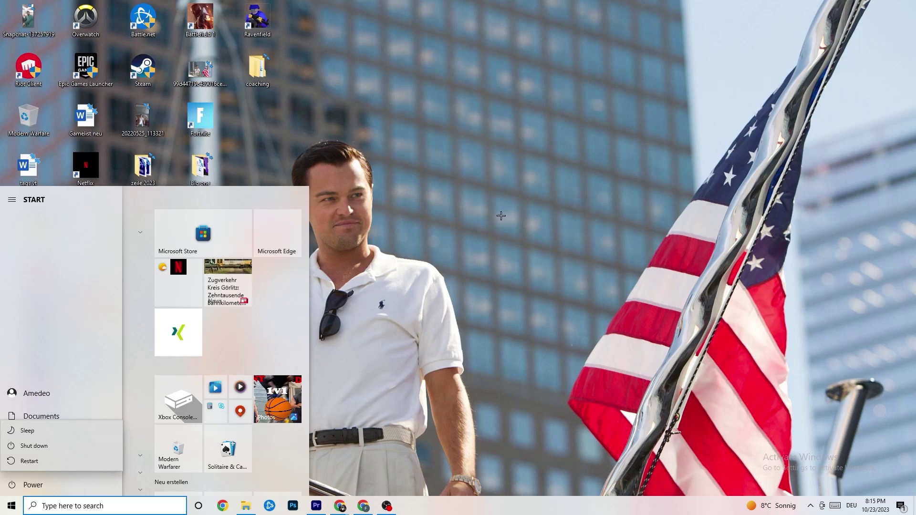
{"action": "key", "text": "Escape"}
{"action": "key", "text": "Escape"}
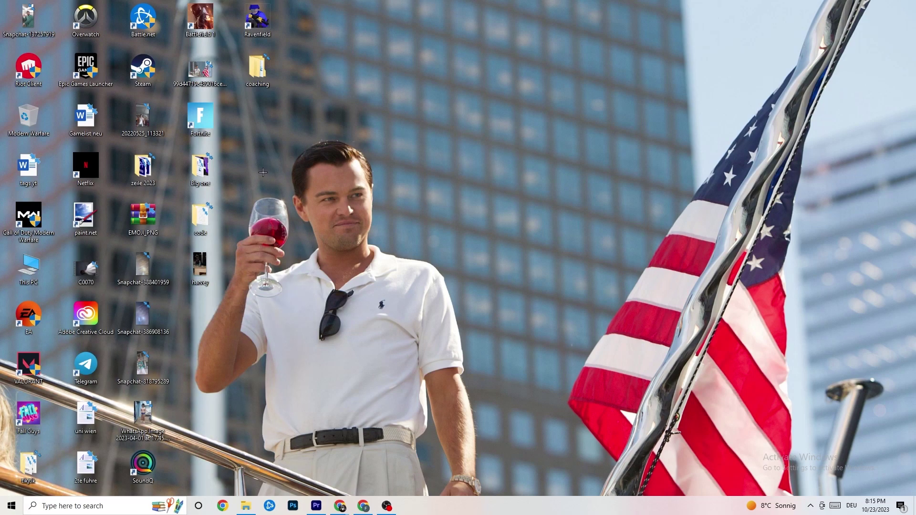